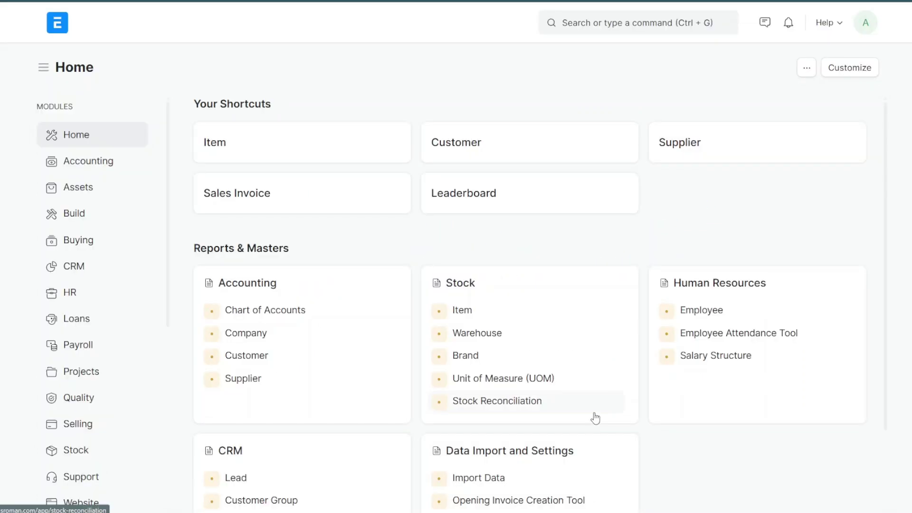
click(580, 28)
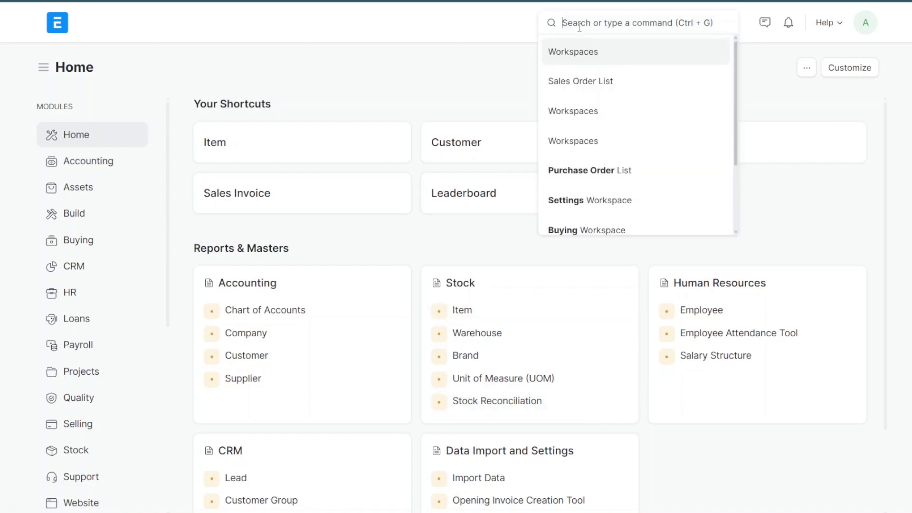
text(workflow)
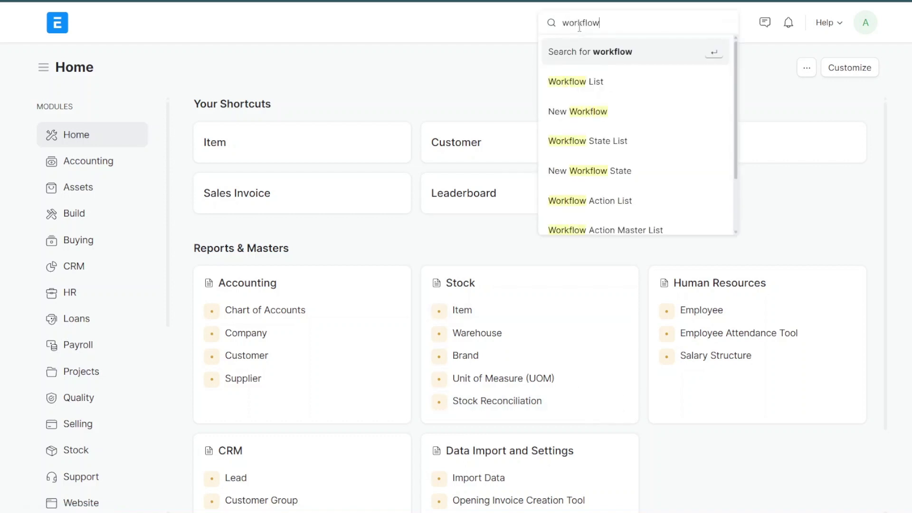
drag(624, 23, 490, 26)
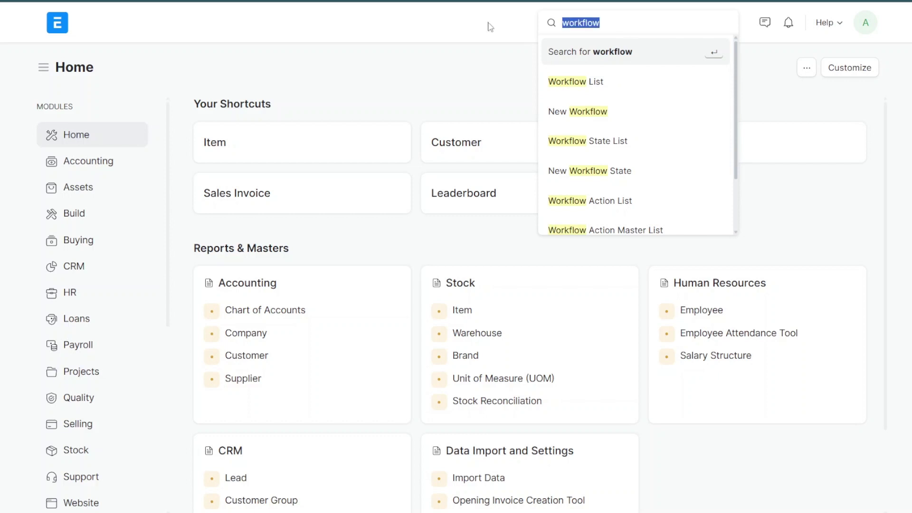
key(BackSpace)
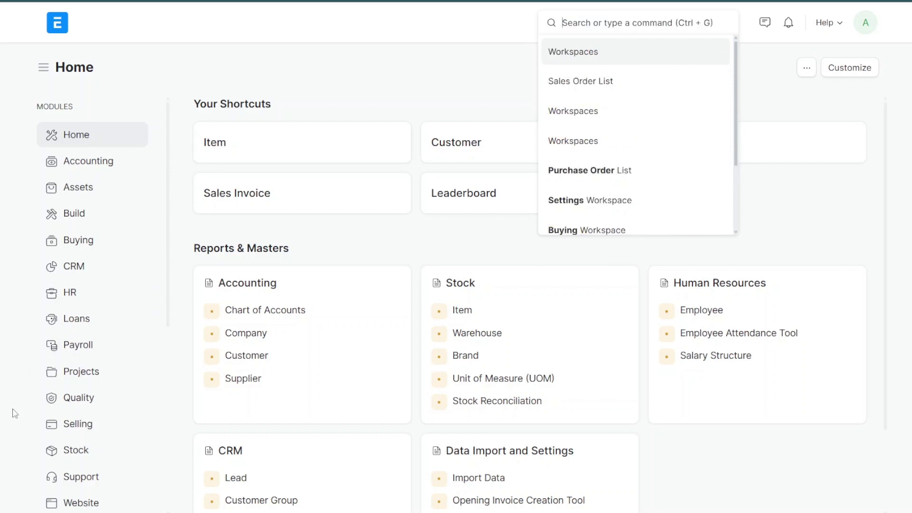
Open the Settings module and locate its Workflow links
scroll(108, 415, down, 5)
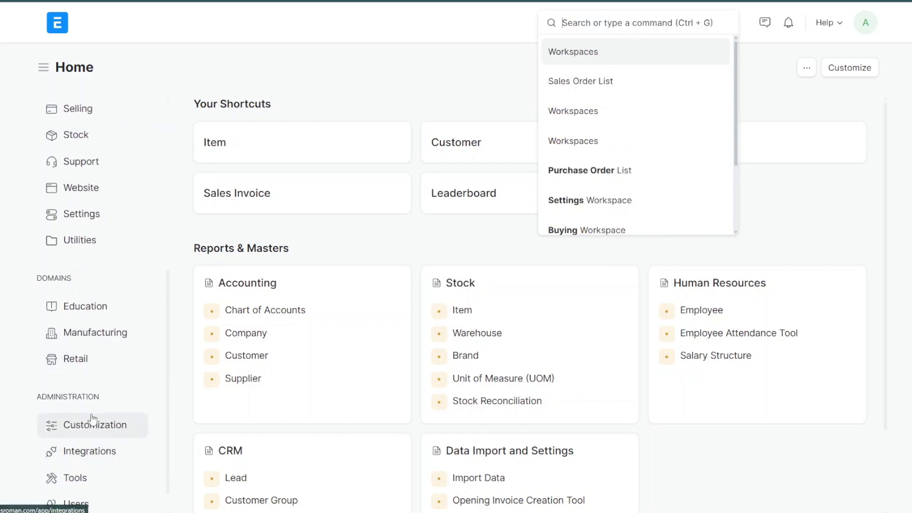
scroll(81, 327, up, 2)
click(82, 278)
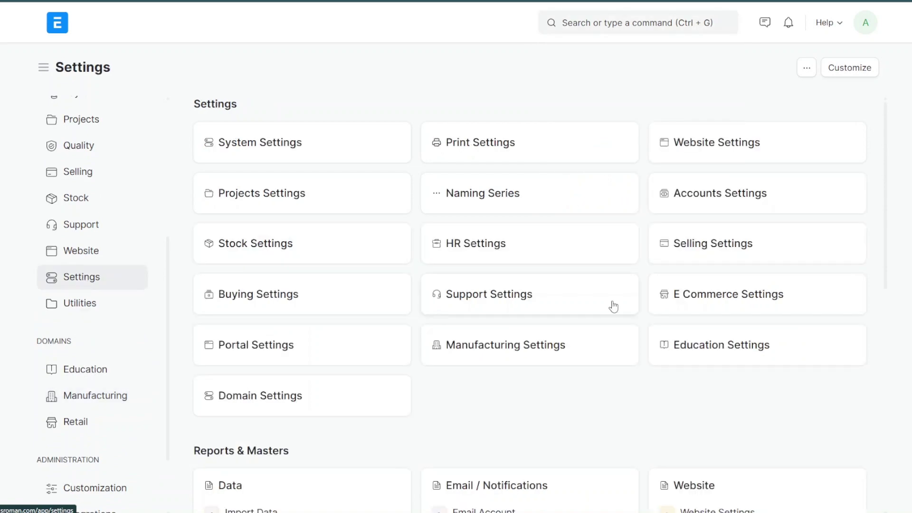
scroll(622, 333, down, 9)
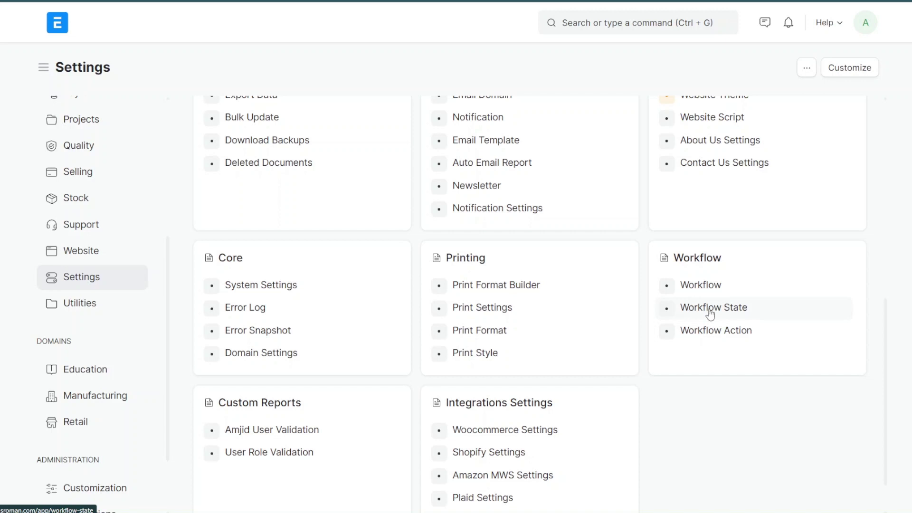
scroll(710, 313, up, 2)
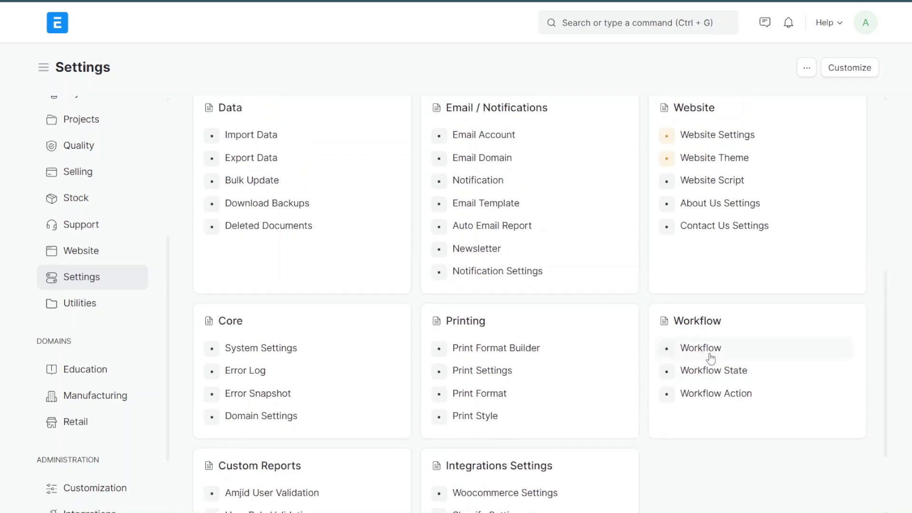
Search for workflow and open the Workflow list
click(612, 24)
text(wo)
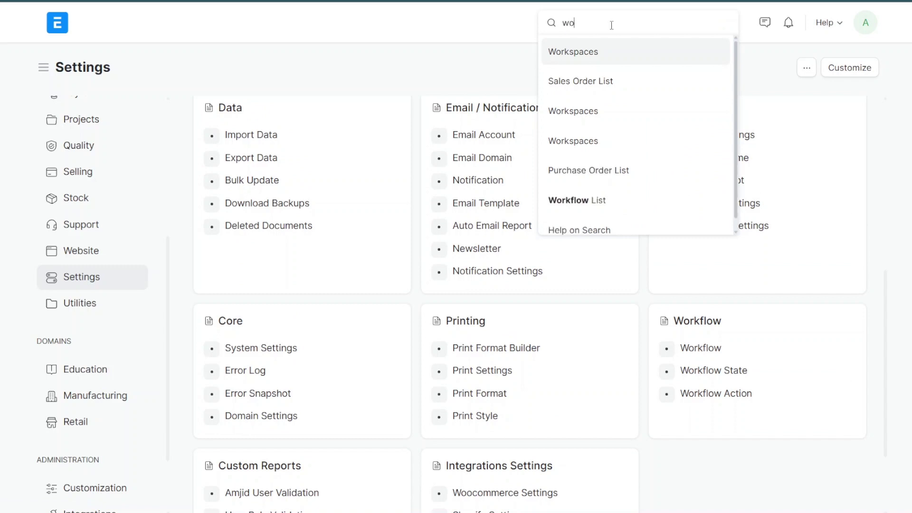
text(rkflo)
click(592, 81)
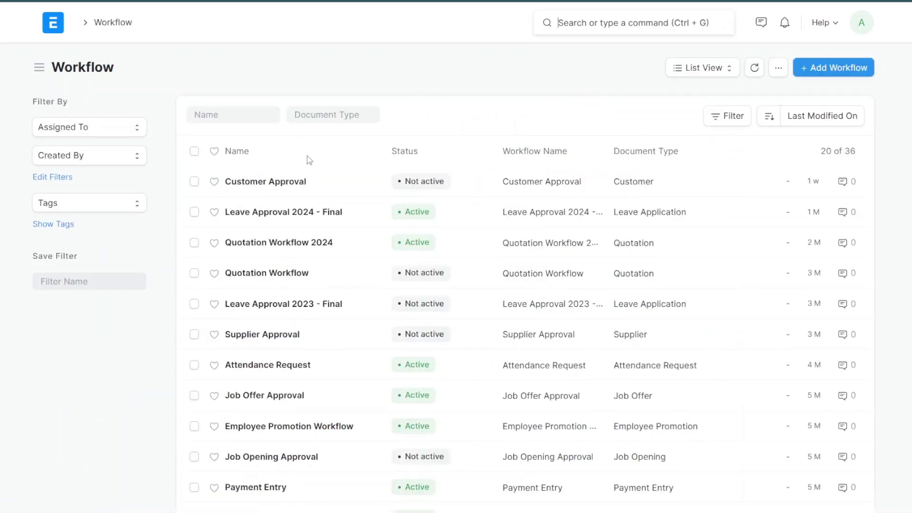
Create a new workflow named Purchase Order 2024 with Purchase Order as its document type
click(823, 71)
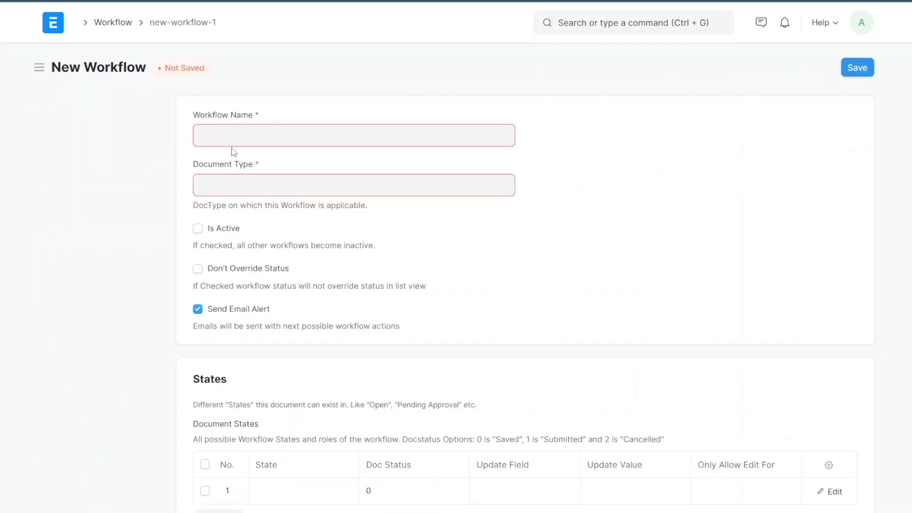
text(Purchase Order 2024)
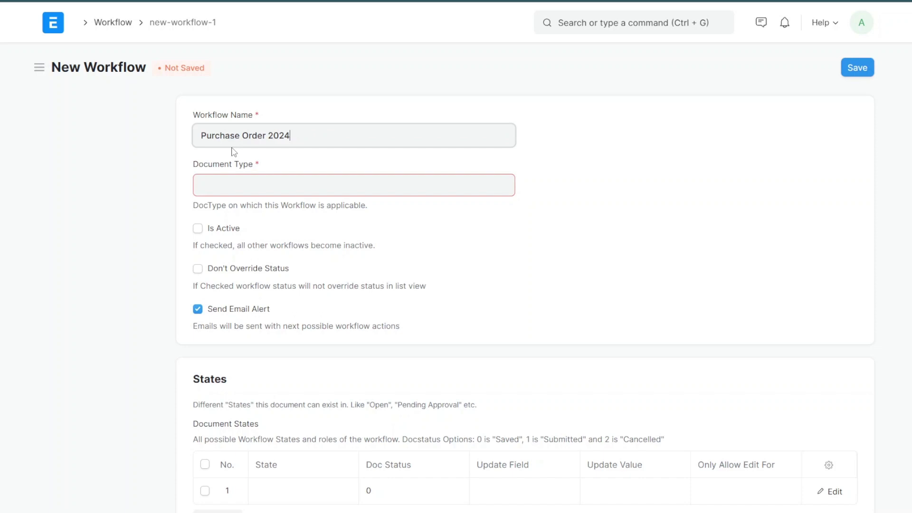
click(264, 186)
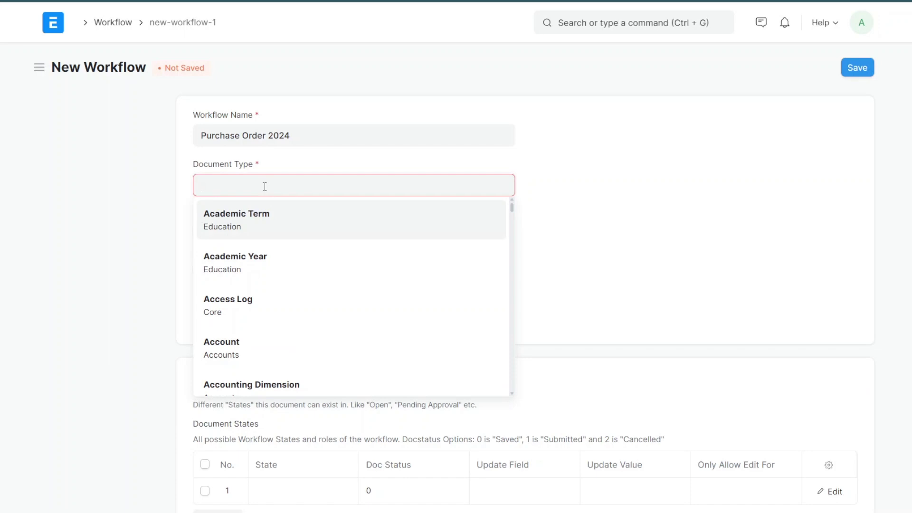
text(purh)
text(hase)
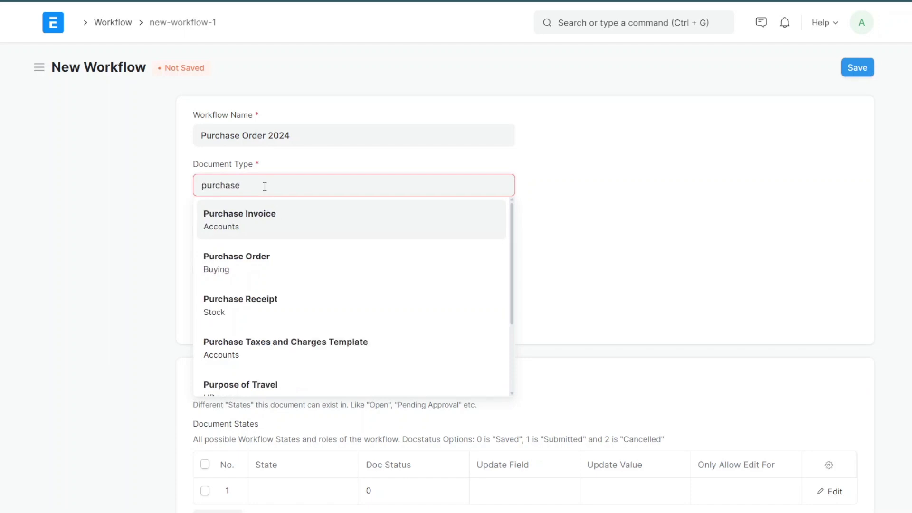
click(272, 266)
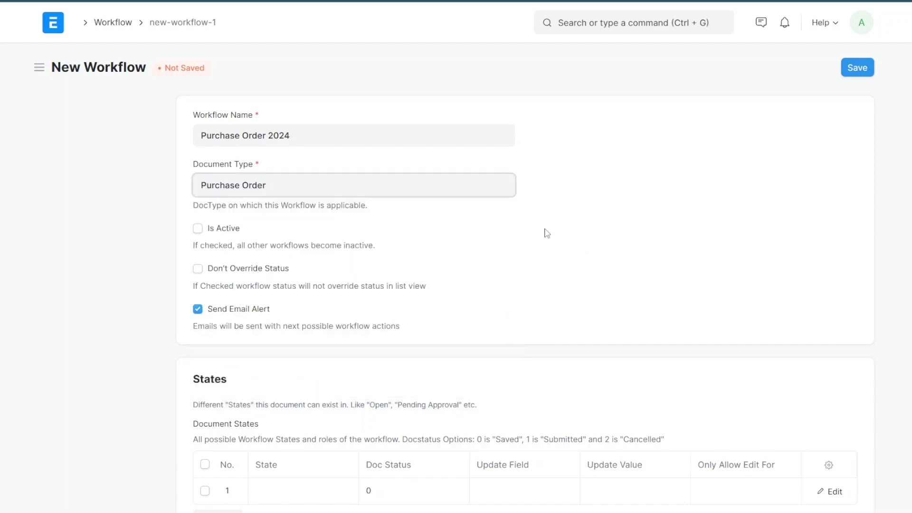
Review the States and Transition Rules sections of the new workflow form
scroll(517, 228, down, 3)
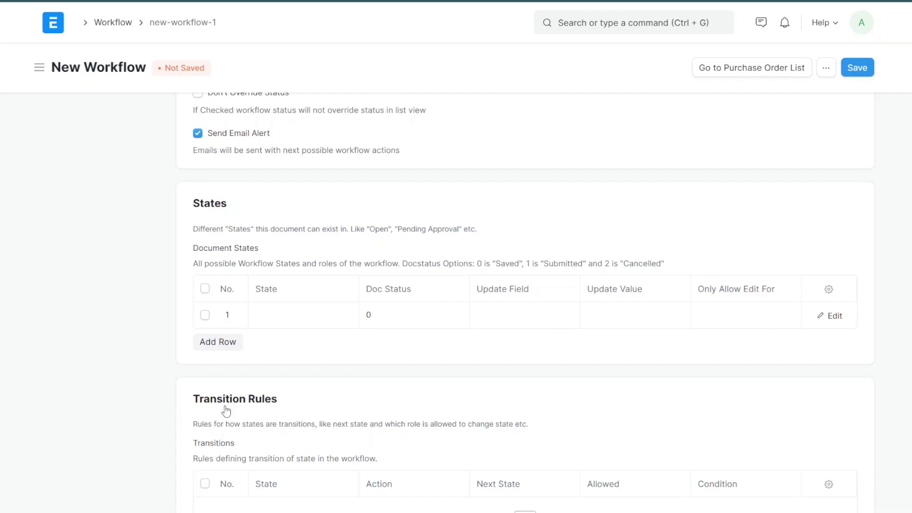
scroll(245, 406, down, 4)
scroll(258, 369, up, 5)
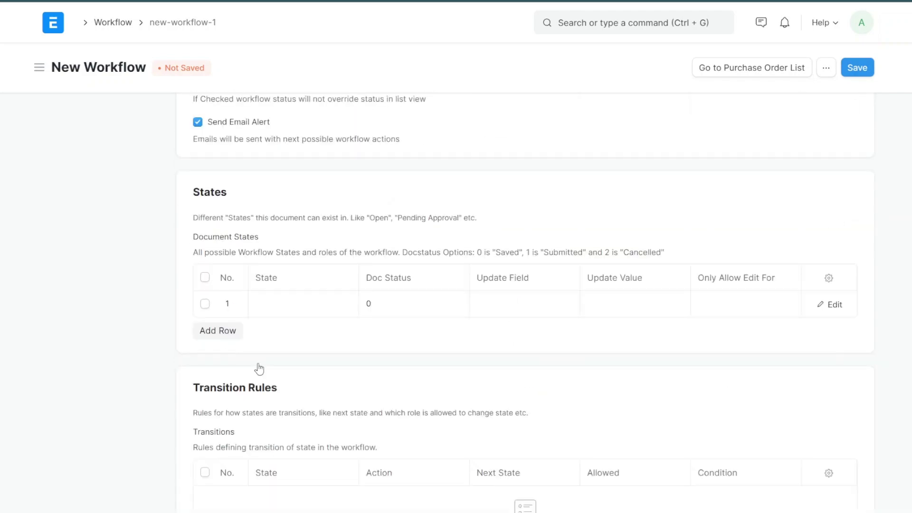
scroll(252, 333, down, 5)
scroll(264, 357, up, 3)
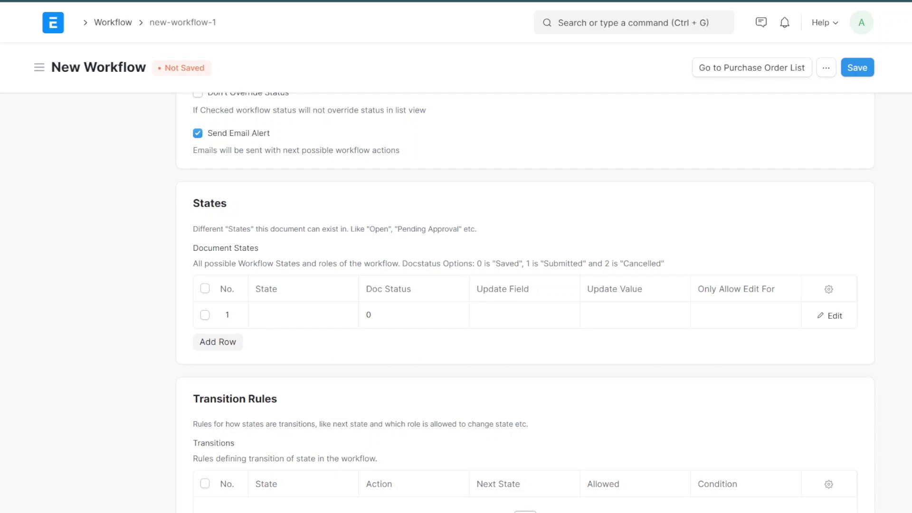
scroll(276, 142, up, 3)
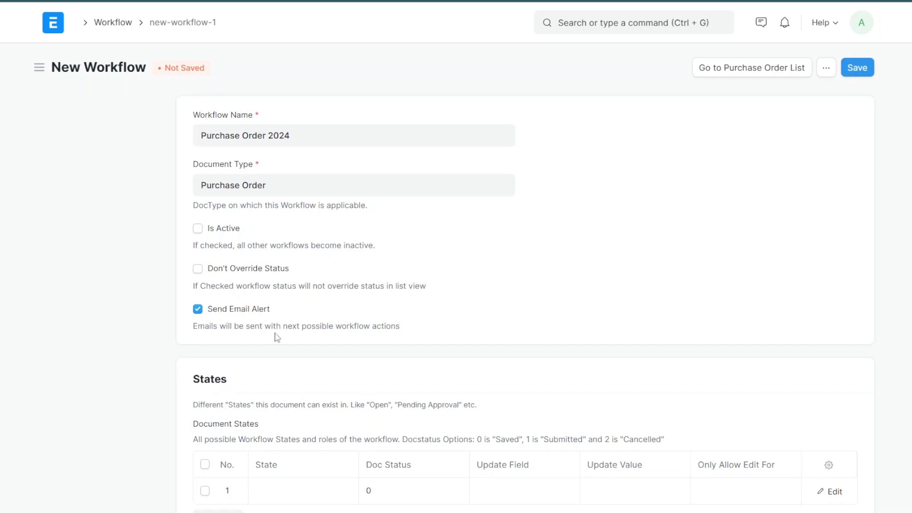
scroll(354, 358, down, 3)
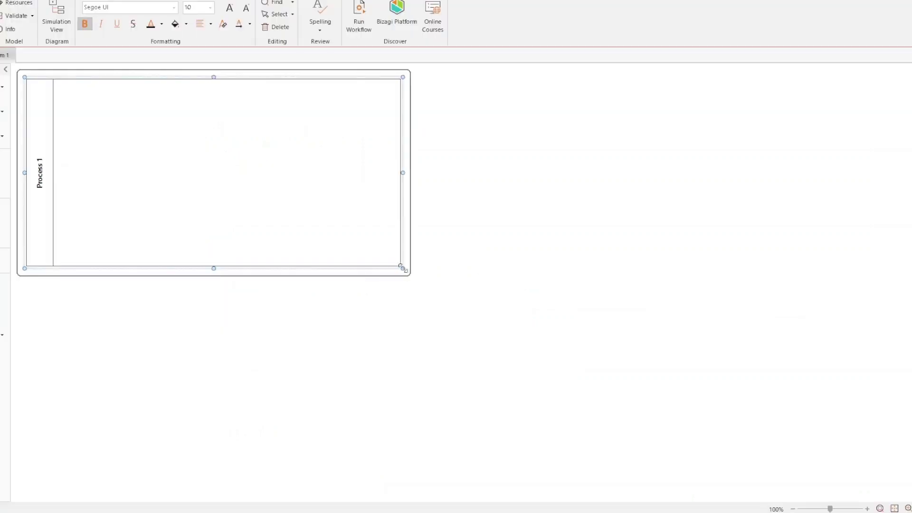
Switch to Bizagi Modeler, enlarge the process pool and rename it Purchase Order Process
drag(403, 268, 647, 390)
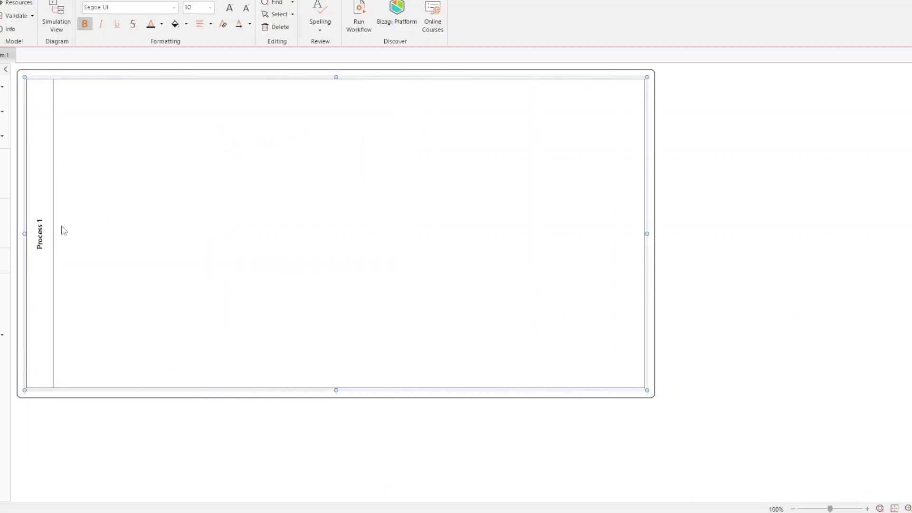
double_click(41, 232)
key(ctrl+a)
text(Purchase Order Process)
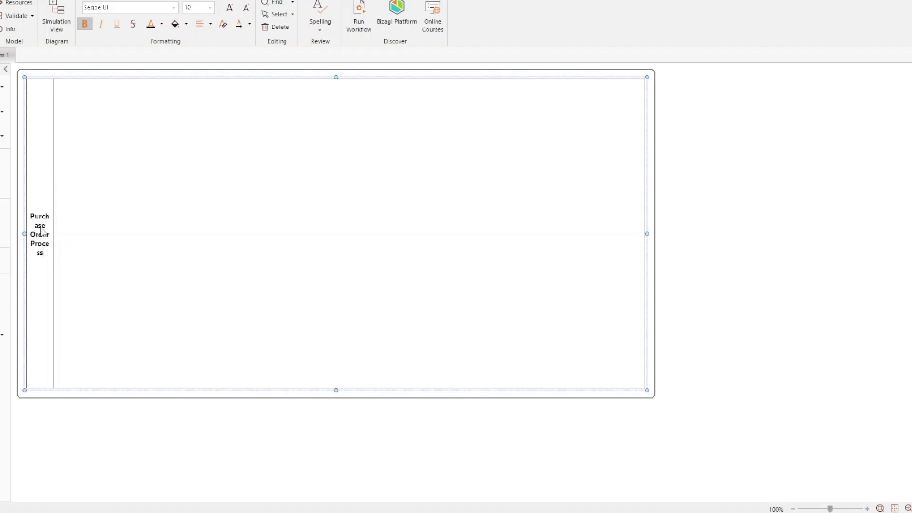
click(89, 247)
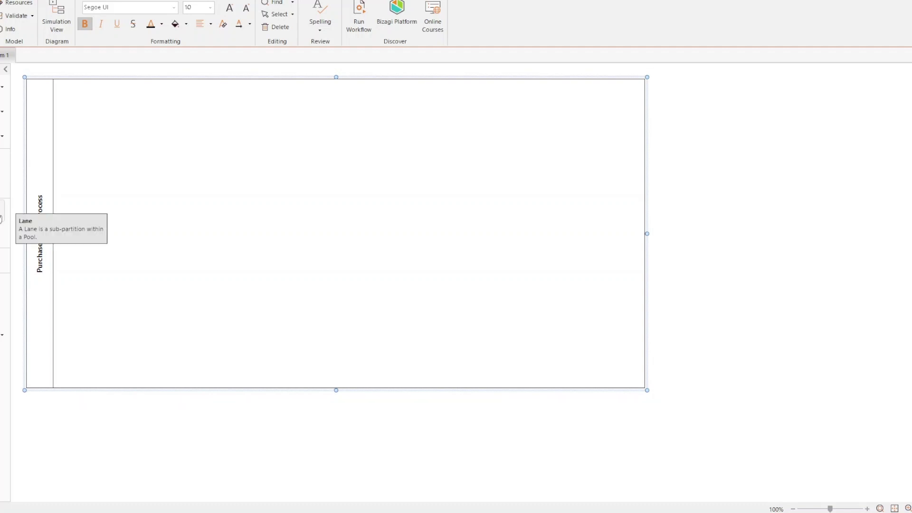
Divide the pool into three lanes, naming the middle one Procurement and the first one Requester
drag(3, 219, 62, 235)
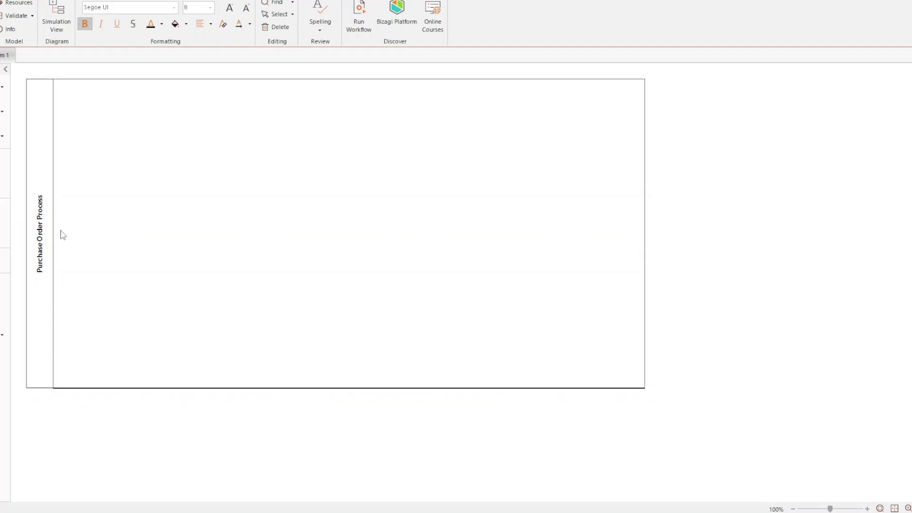
text(Procurement)
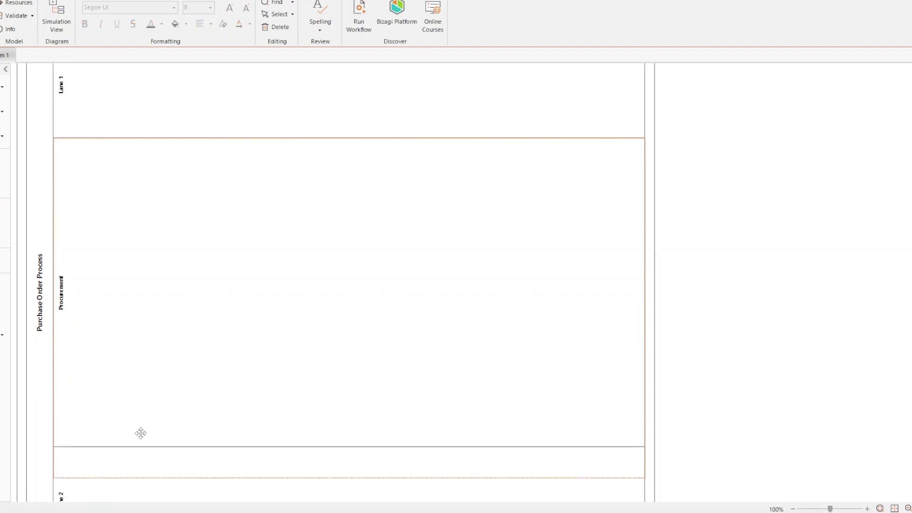
double_click(62, 133)
text(Reques)
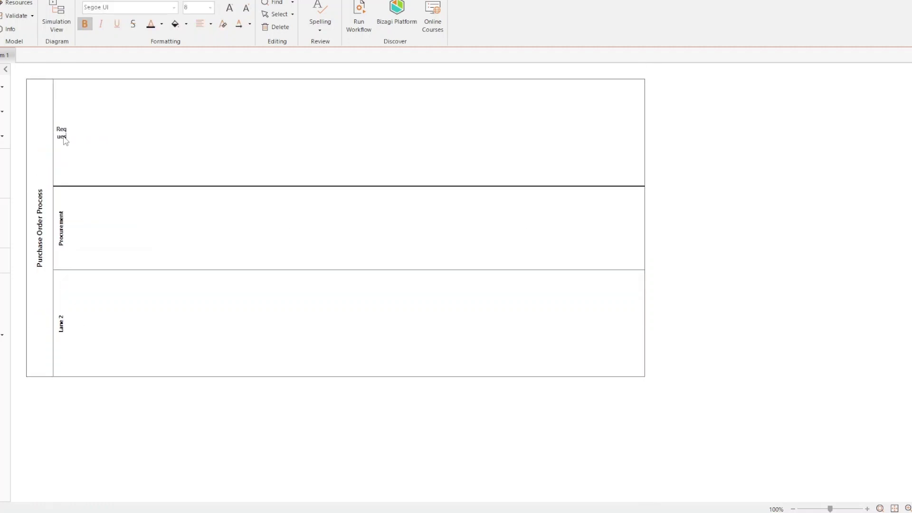
text(ter)
Rename the middle lane Checker and the last lane Approver
click(88, 294)
double_click(67, 230)
text(Checker)
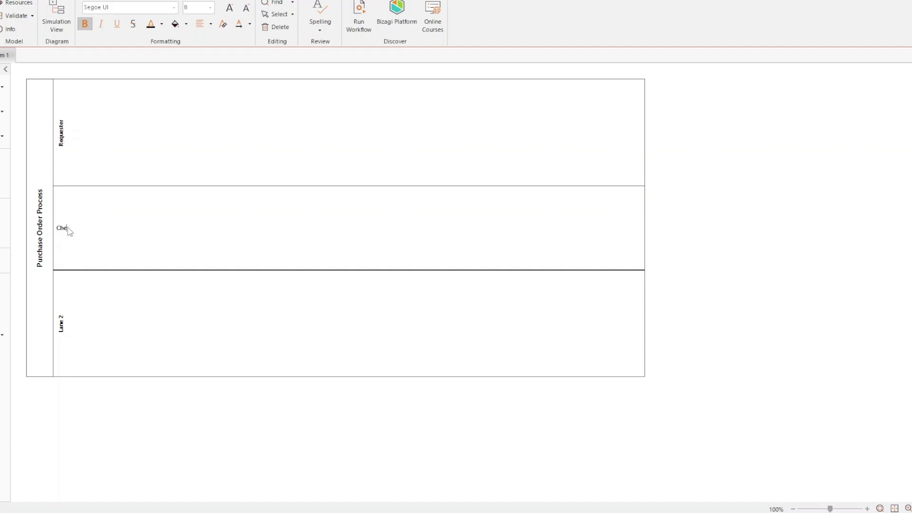
double_click(62, 322)
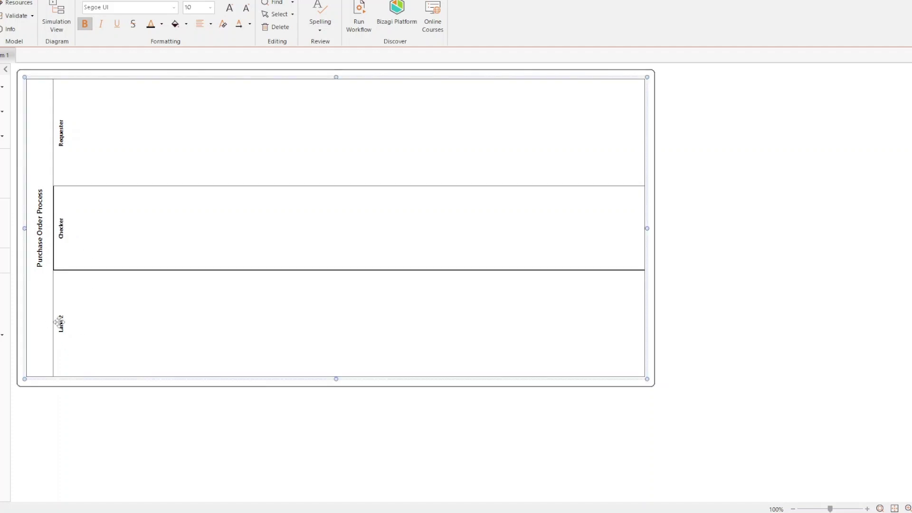
text(Ap)
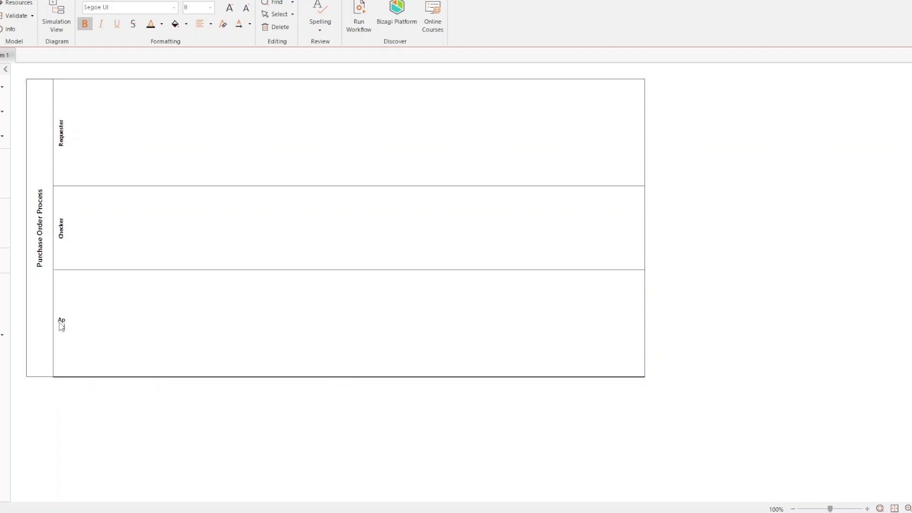
text(prover)
click(112, 407)
Enlarge the Purchase Order Process pool slightly in width and height
click(648, 376)
click(646, 379)
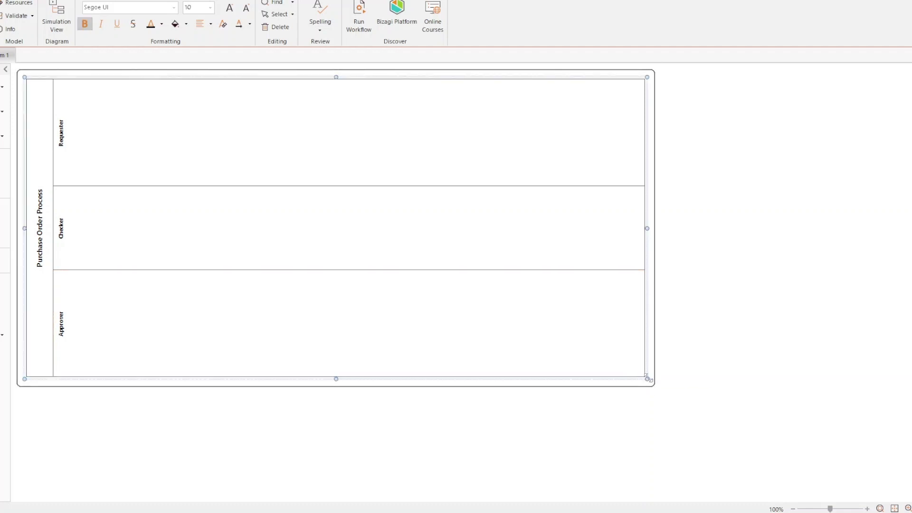
drag(647, 378, 664, 401)
Add a task named Prepare Purchase Order in the Requester lane
drag(2, 142, 148, 136)
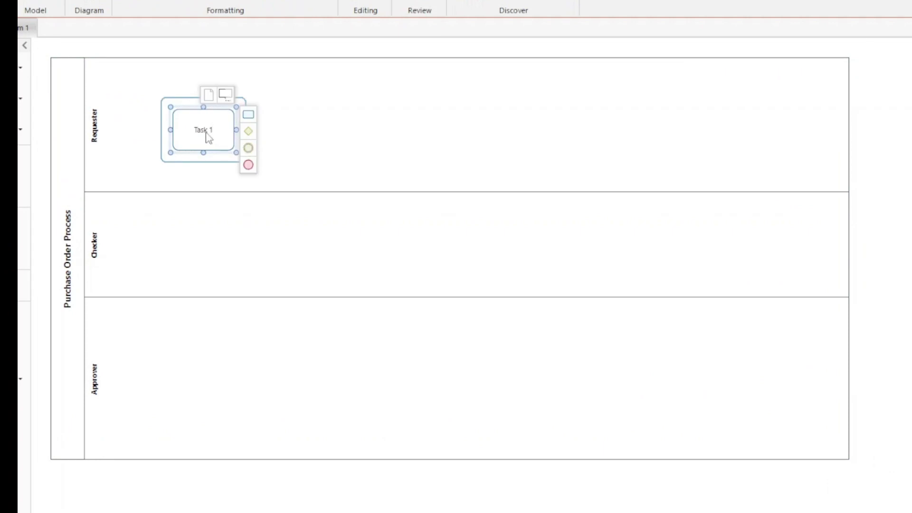
double_click(207, 139)
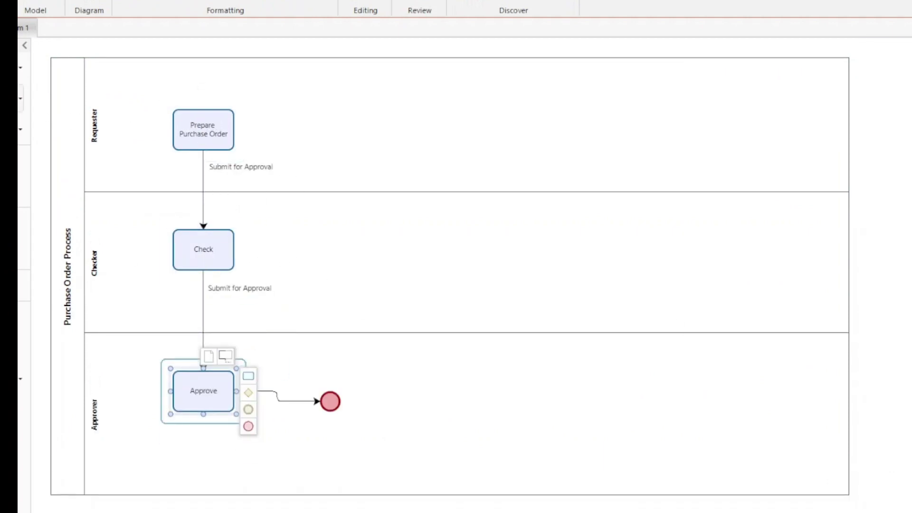
Add a start event leading into Prepare Purchase Order and relabel the flow from that task to Check as Submit for Review
drag(28, 90, 148, 99)
drag(214, 139, 212, 137)
click(249, 168)
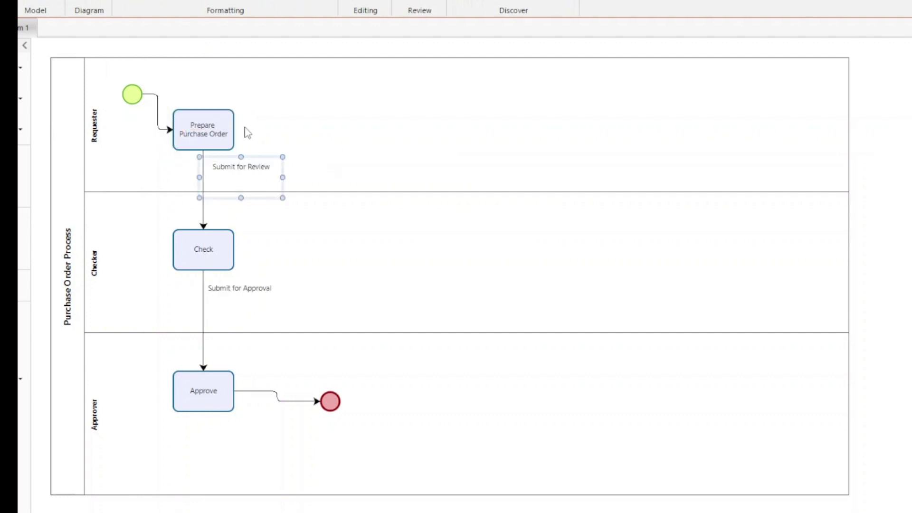
click(246, 290)
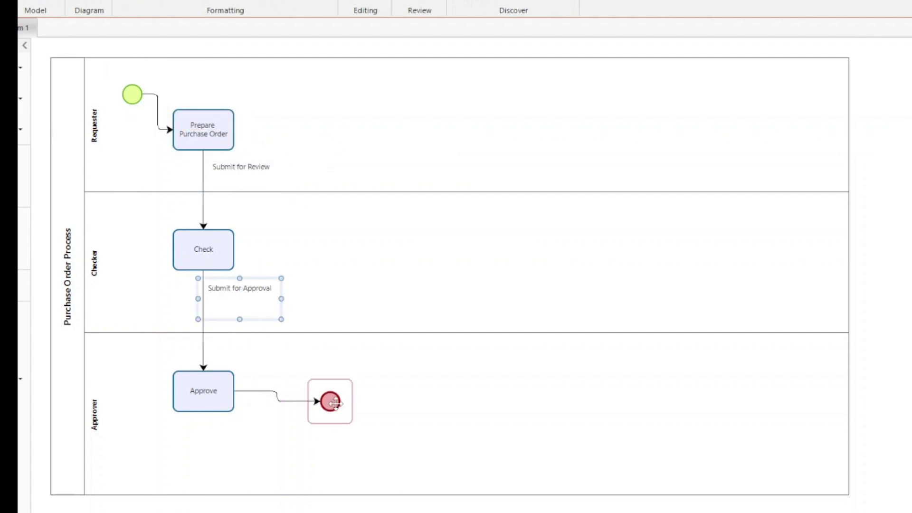
Align the end event with the Approve task, label their connecting flow Approve, and place the label above the line
drag(330, 402, 387, 391)
double_click(306, 392)
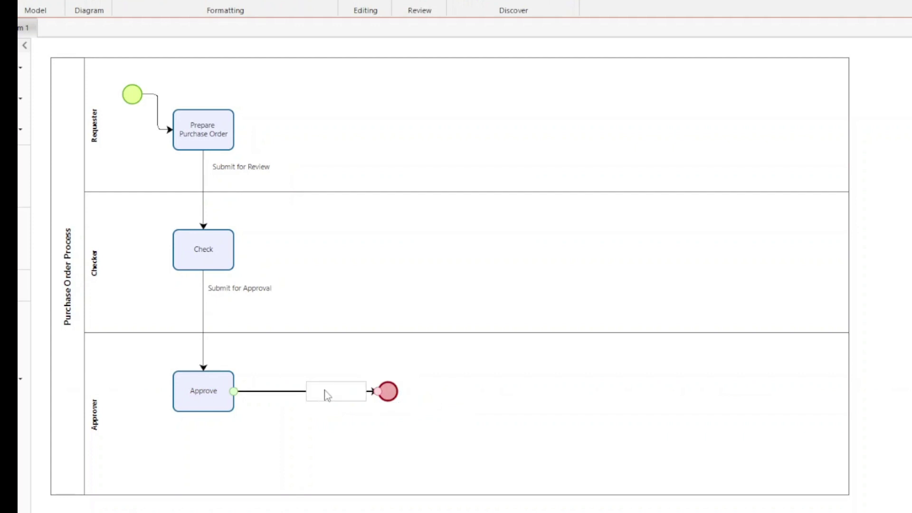
text(Appo)
text(ove)
click(333, 413)
click(339, 385)
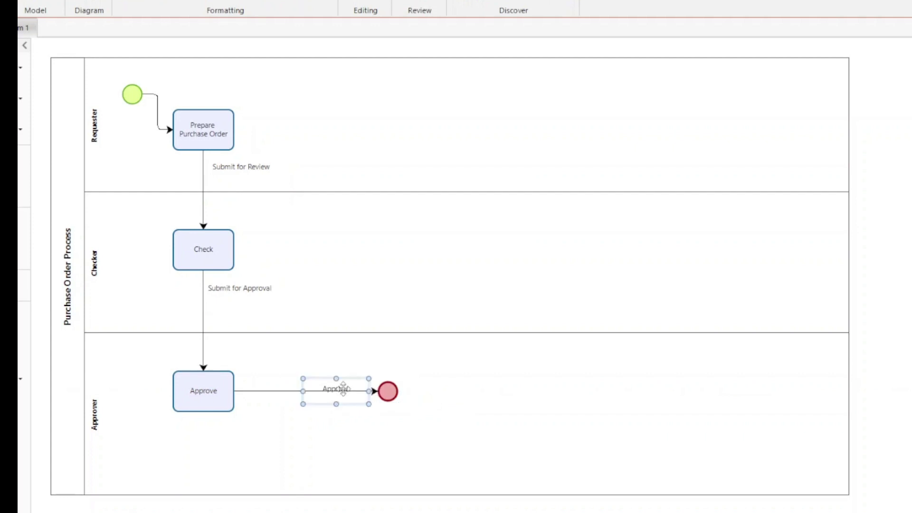
drag(339, 385, 295, 382)
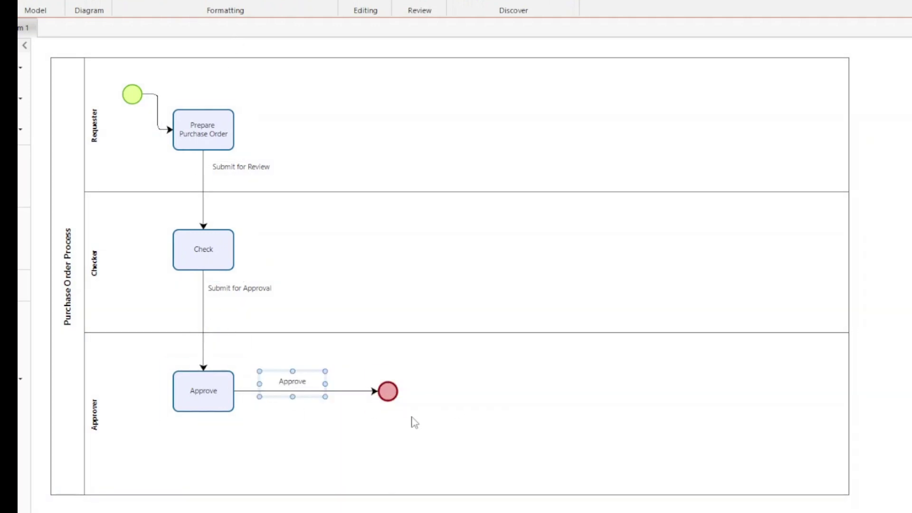
click(309, 401)
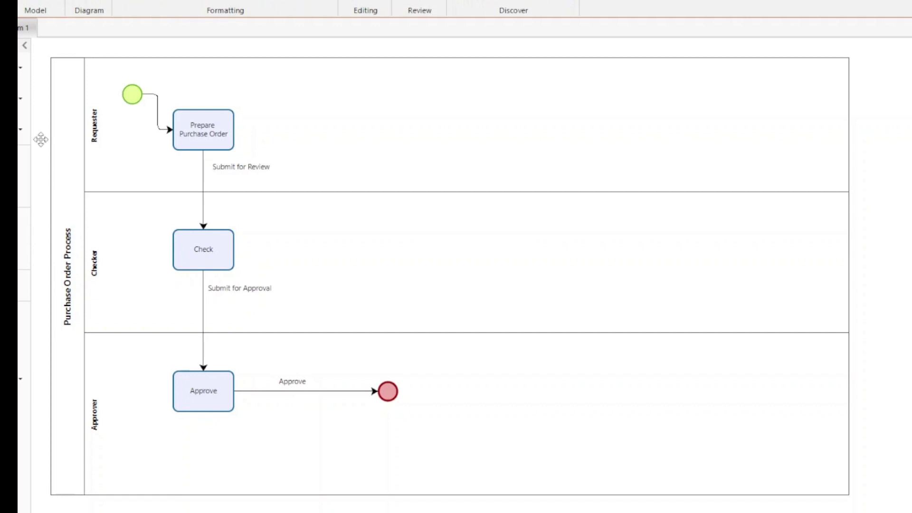
Add grey annotations labelled Draft and Waiting for Review beside Prepare Purchase Order in the Requester lane
drag(22, 68, 294, 125)
text(Waiting for Review)
drag(21, 67, 285, 247)
click(513, 134)
Make the Checker lane taller and move the Check task lower within it
drag(330, 333, 330, 371)
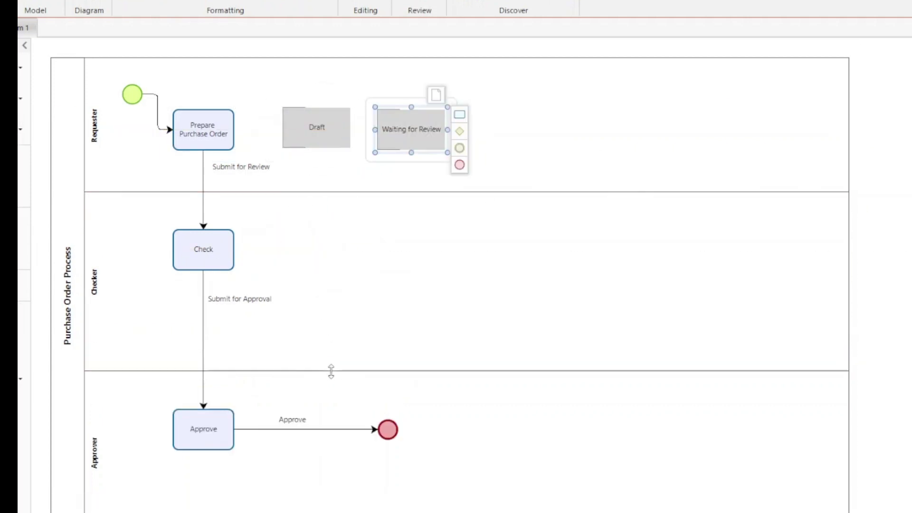
click(203, 248)
drag(203, 249, 203, 286)
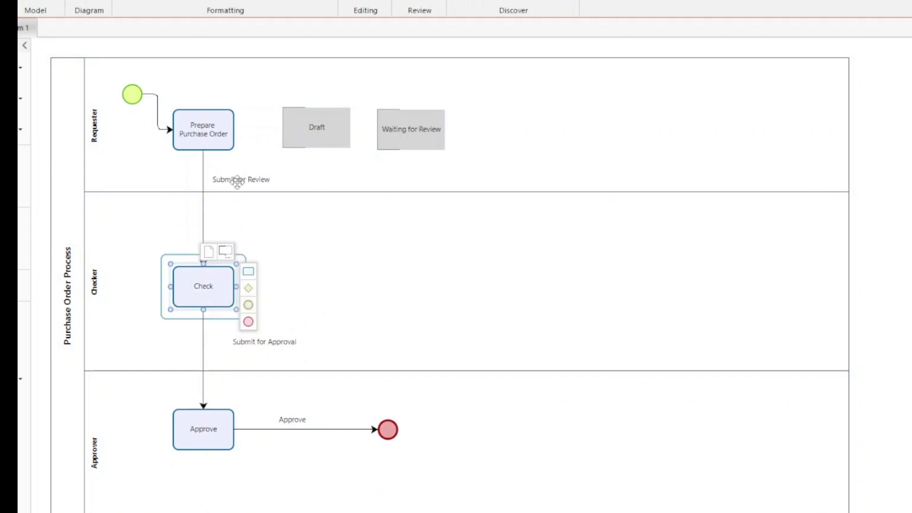
Move the Waiting for Review annotation into the Checker lane, above Check and beside its incoming flow
click(422, 135)
drag(273, 222, 230, 234)
click(308, 257)
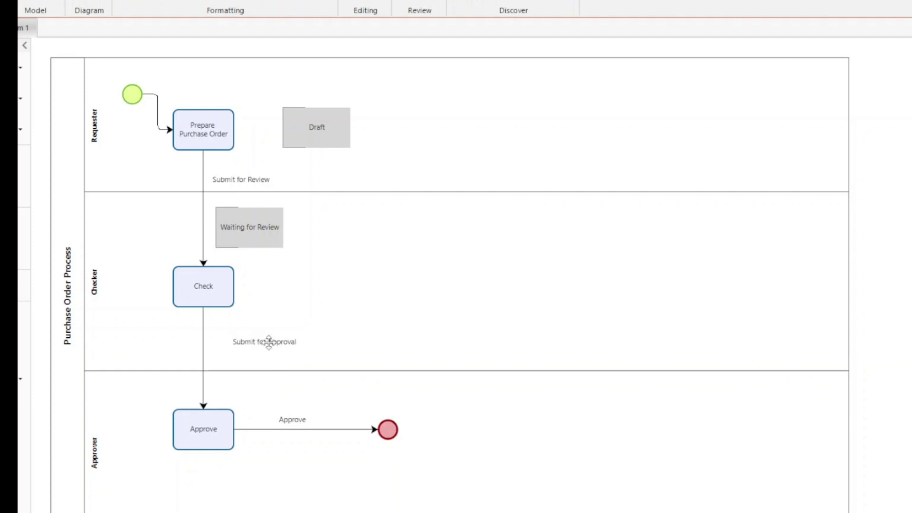
click(259, 235)
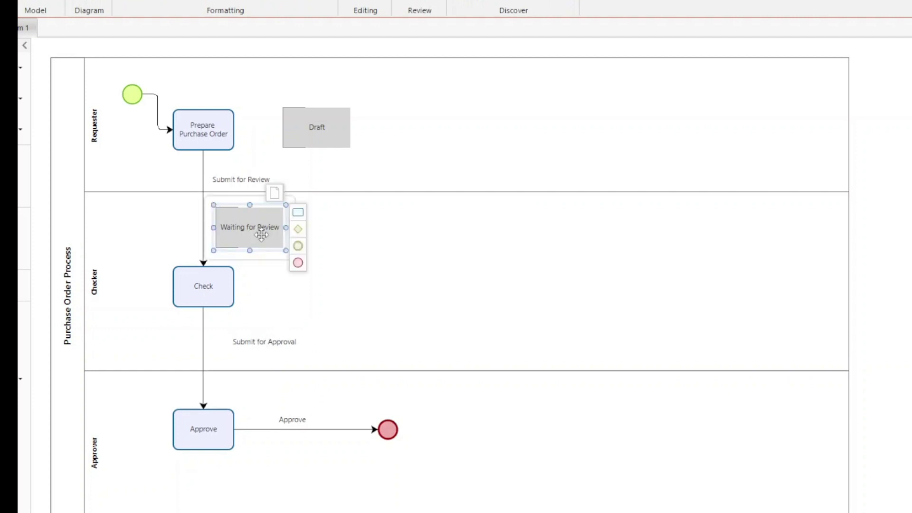
drag(261, 235, 277, 237)
Duplicate the Waiting for Review annotation, relabel the copy Waiting for Approval and place it below the Approve flow in the Approver lane
key(ctrl+v)
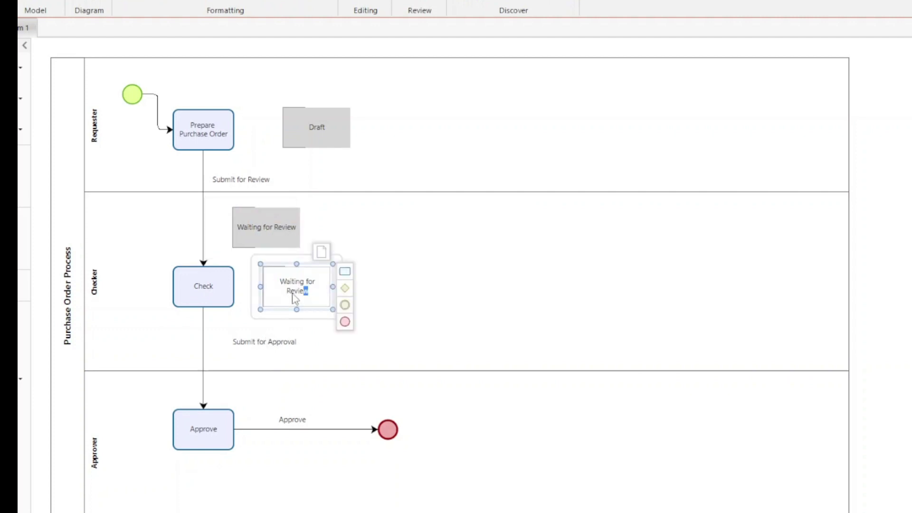
double_click(295, 298)
text(Approval)
drag(295, 299, 296, 457)
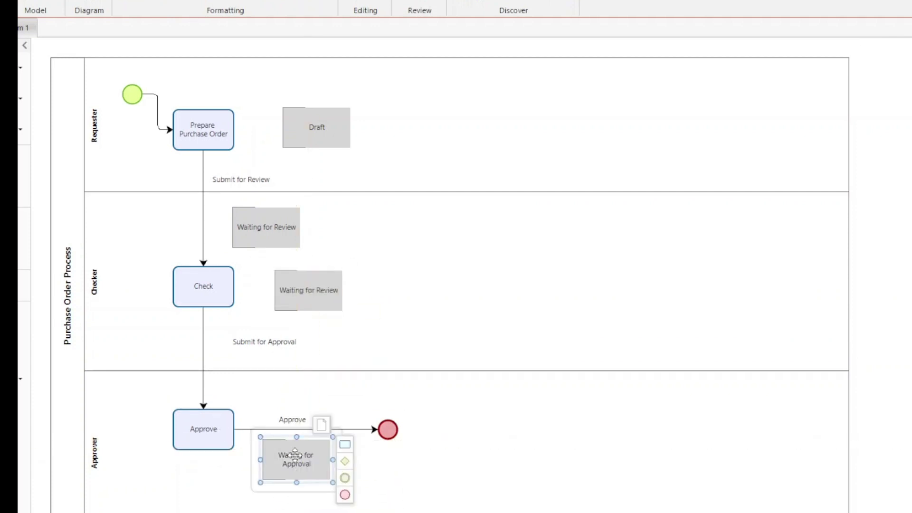
Relabel the annotation below the Approve flow as Approved and move the remaining Waiting for Approval annotation beside the Check-to-Approve flow
double_click(296, 459)
key(BackSpace)
text(Approved)
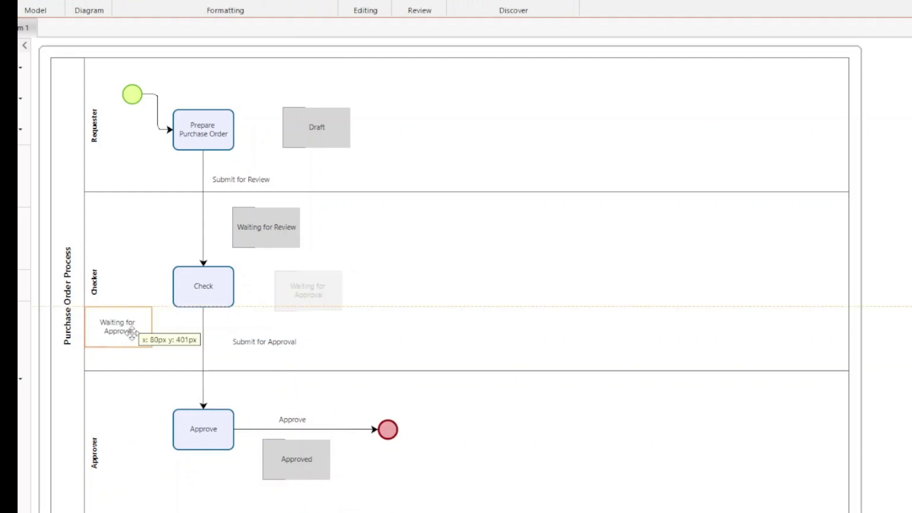
drag(119, 332, 157, 352)
click(207, 292)
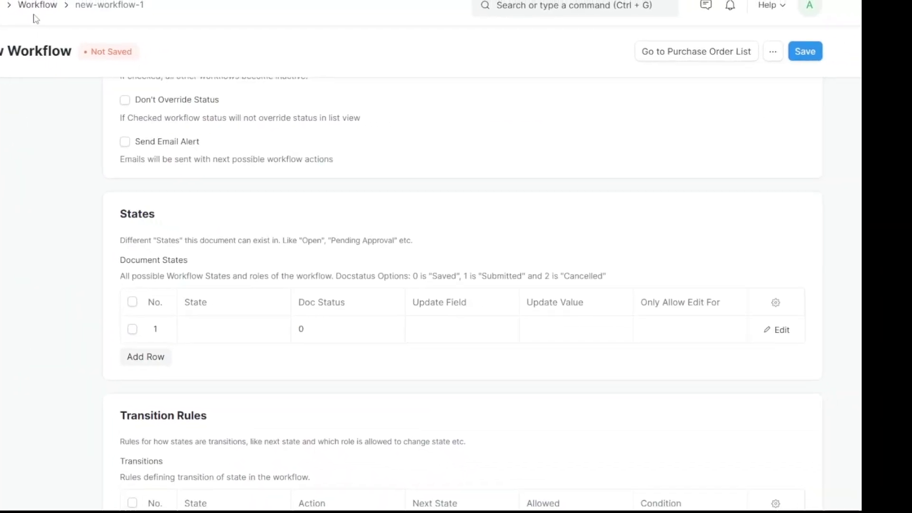
Set the state in the first Document States row to Draft
scroll(161, 213, up, 3)
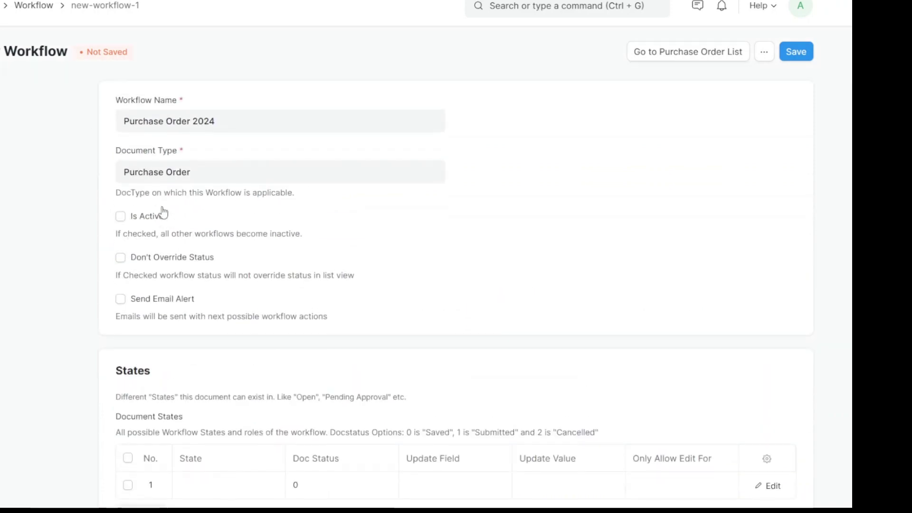
scroll(163, 212, down, 3)
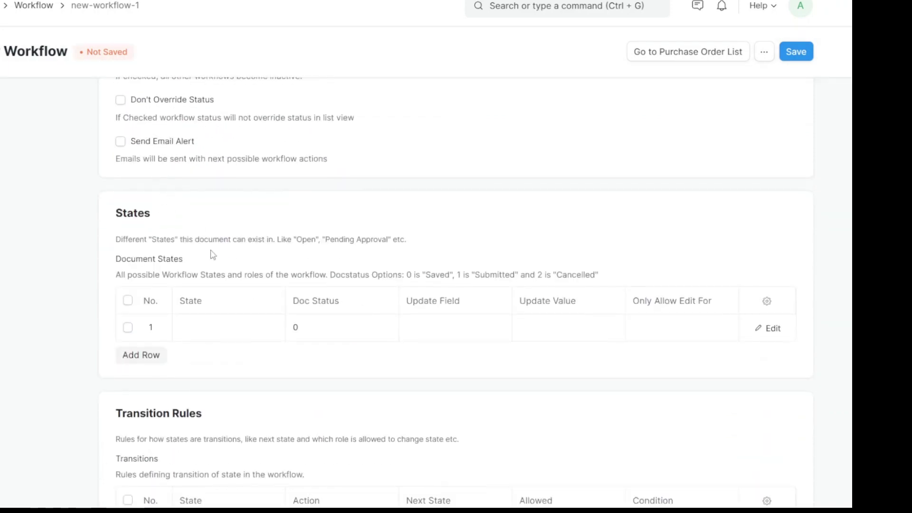
click(213, 333)
text(Draft)
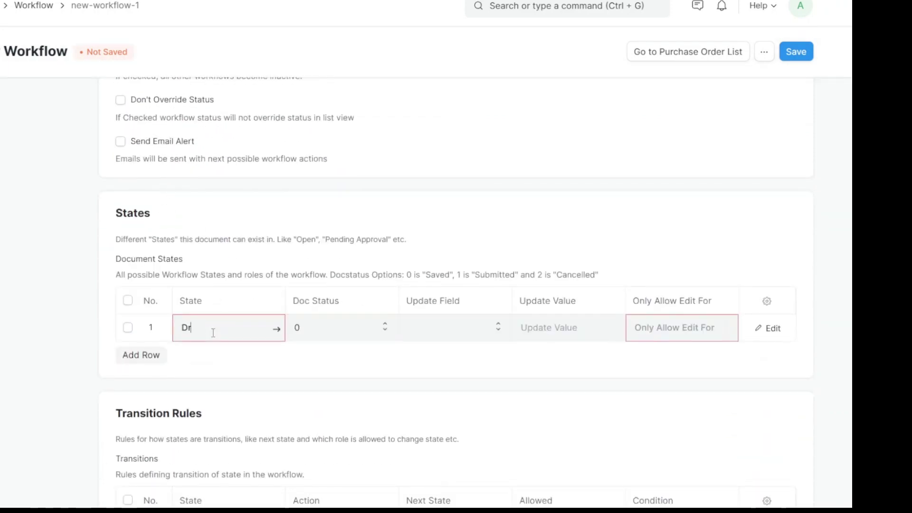
click(210, 361)
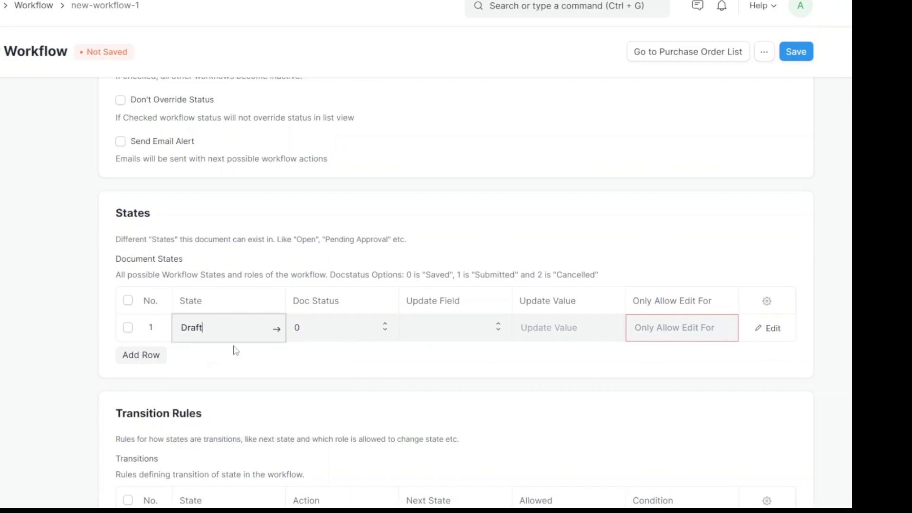
Add a second document state row and create the new workflow state Waiting for Review in it
click(141, 355)
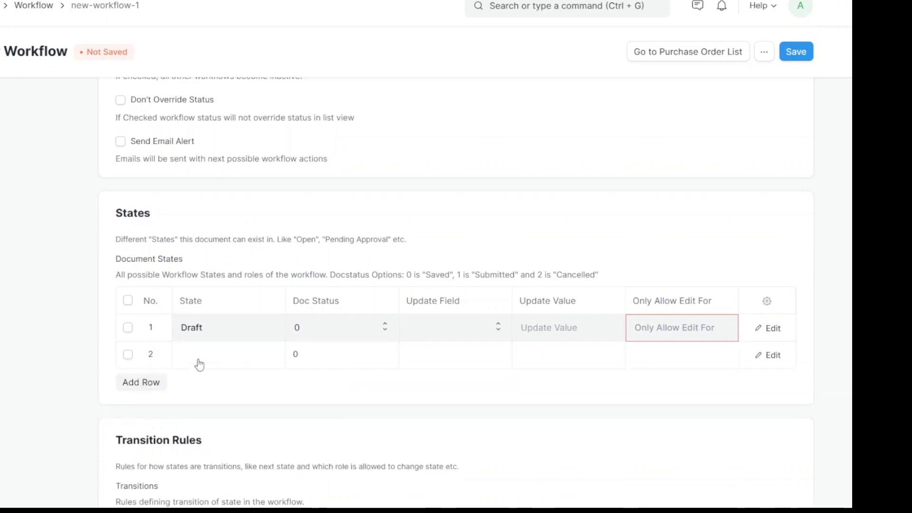
click(199, 360)
text(Wat)
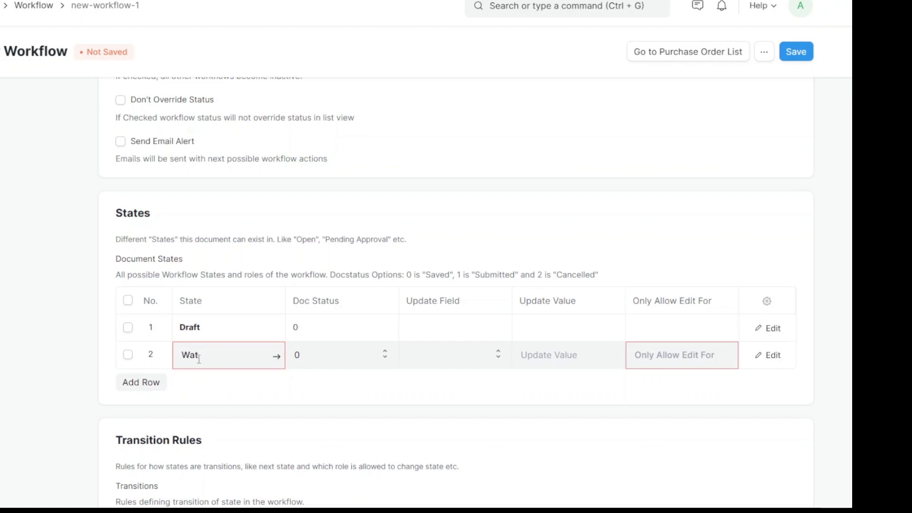
text(ting for Review)
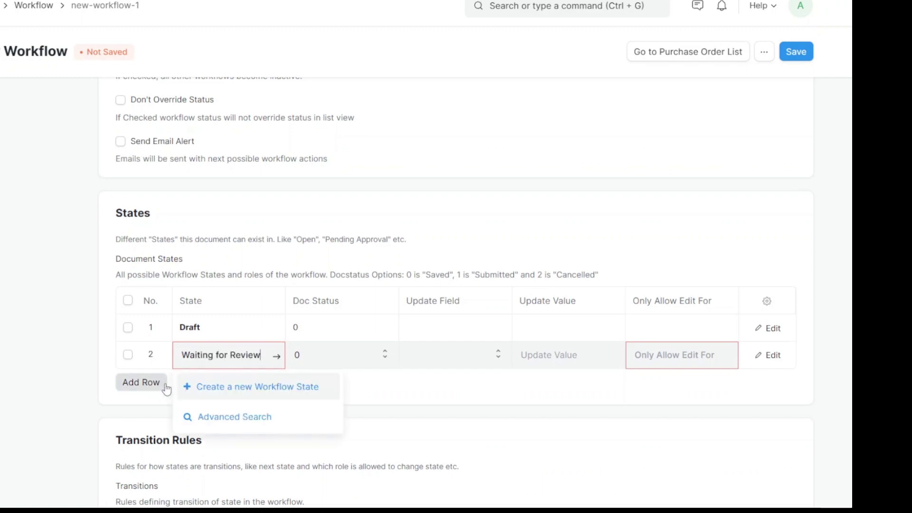
click(211, 386)
key(Return)
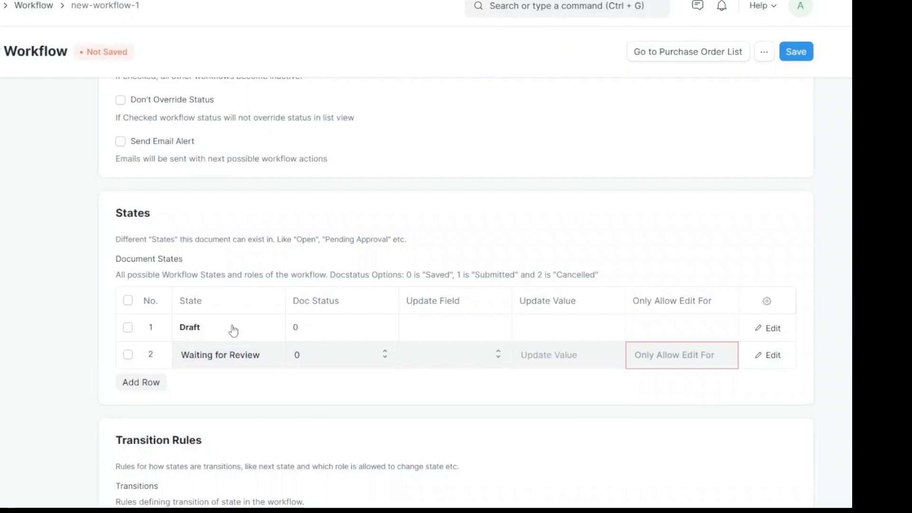
Add a third document state row and create the new workflow state Waiting for Approval in it
click(141, 382)
text(Wai)
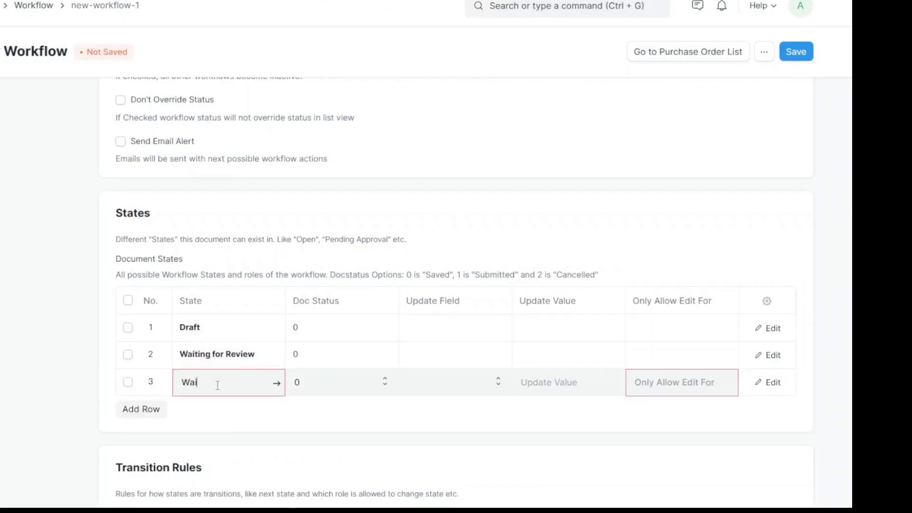
text(ting for Approval)
click(240, 413)
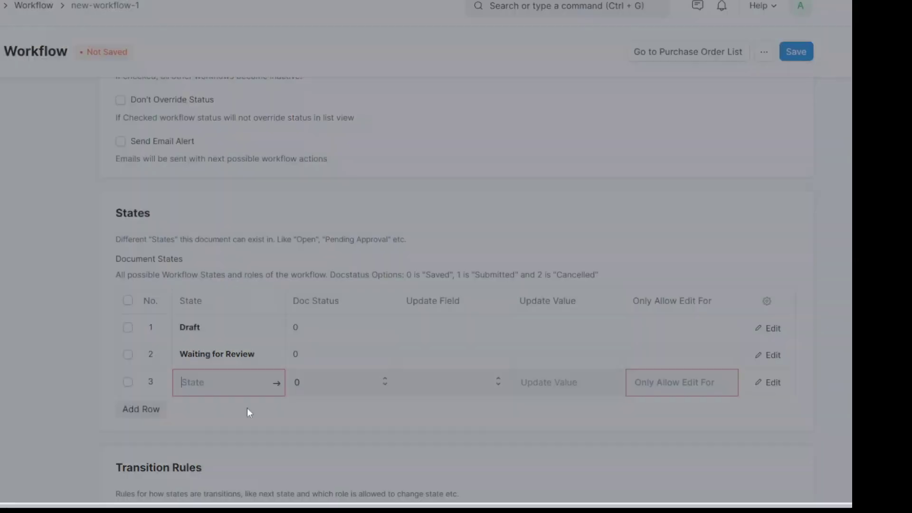
click(542, 148)
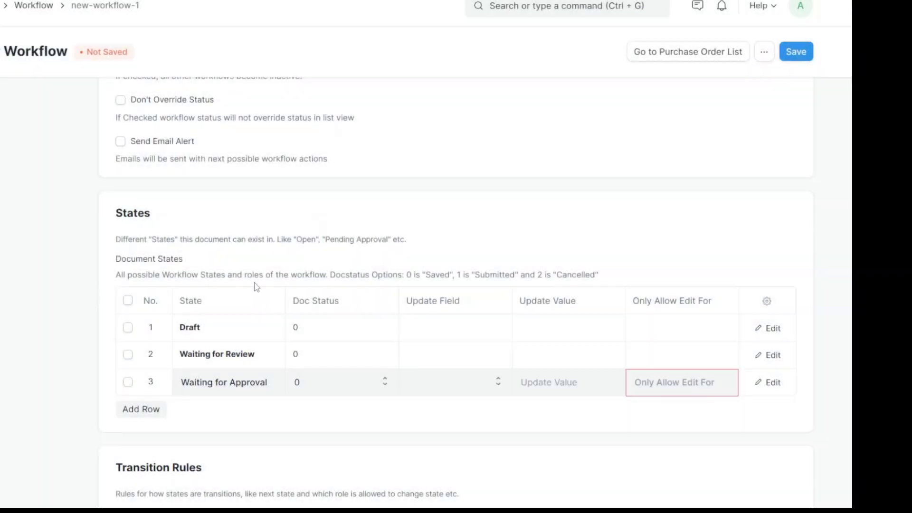
Add a fourth document state row with the state Approved and set its doc status to 1
click(147, 409)
click(199, 407)
text(Approved)
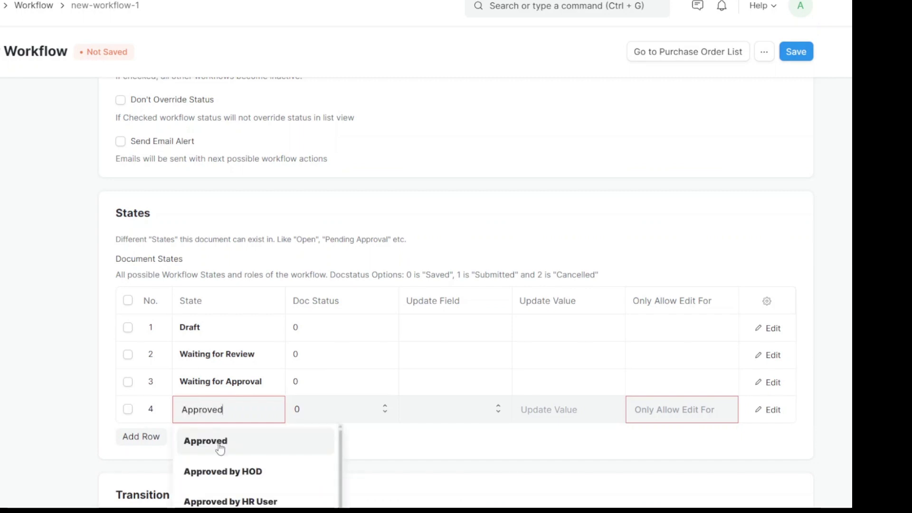
click(217, 445)
click(328, 418)
click(328, 418)
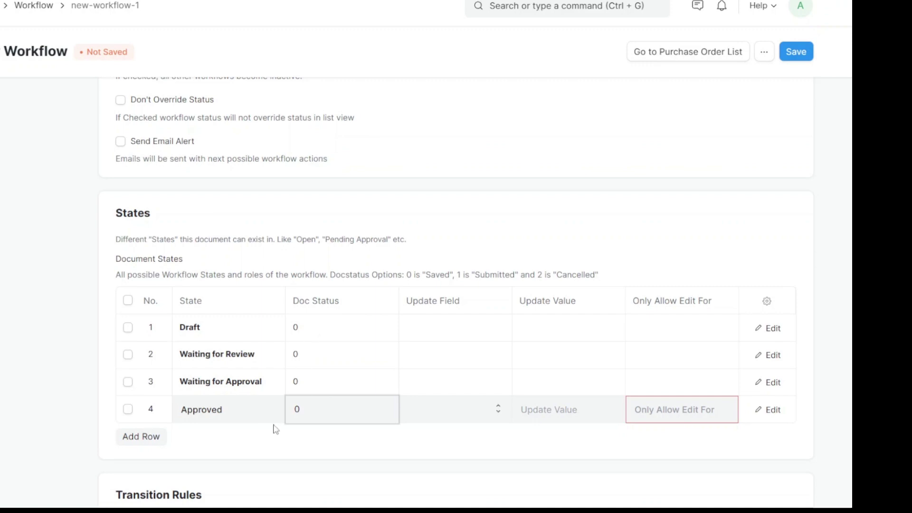
click(301, 420)
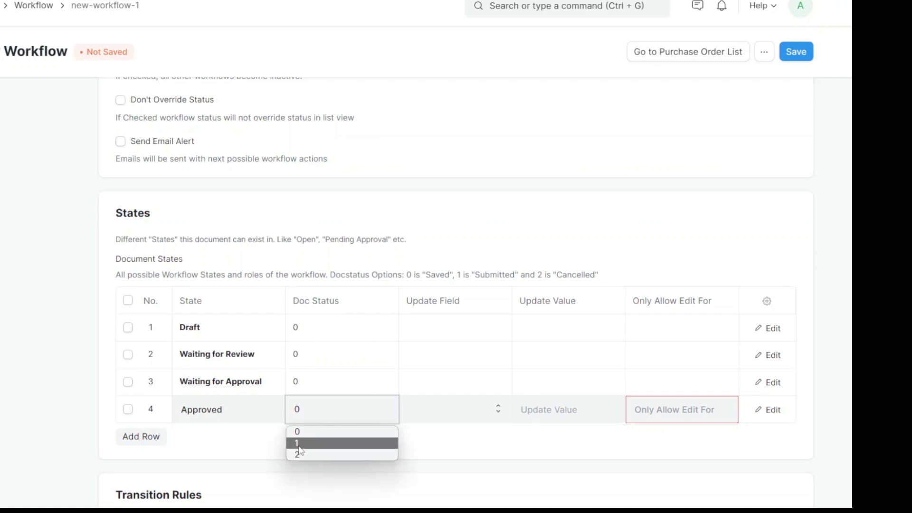
click(300, 443)
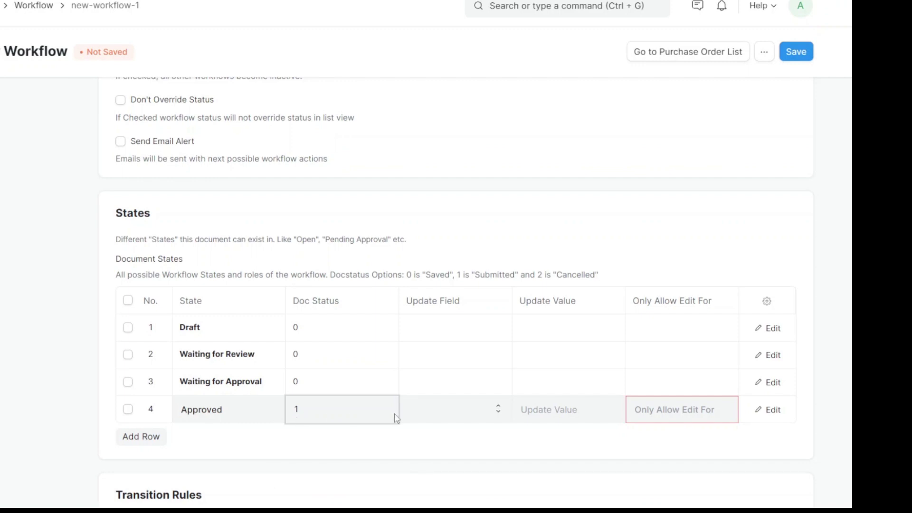
Restrict editing of the Approved state to System Manager and of the Draft state to Purchase User
click(650, 415)
text(syste)
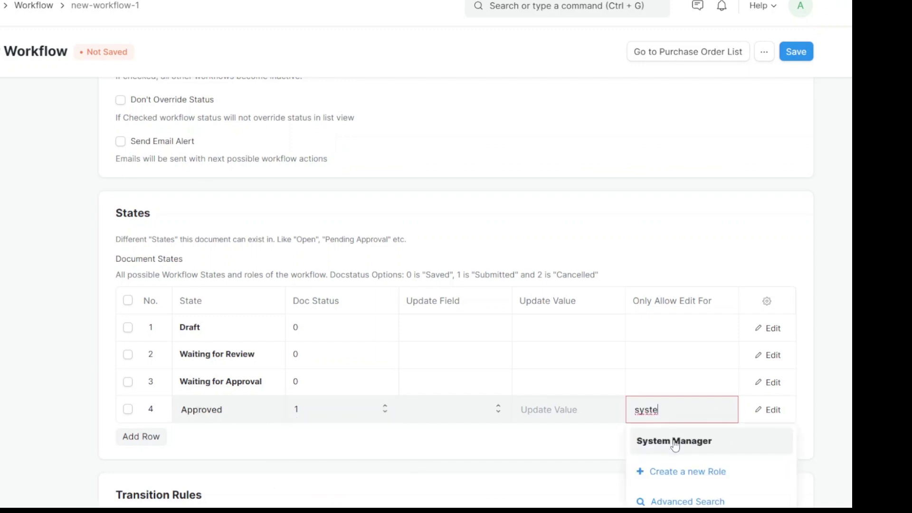
click(675, 444)
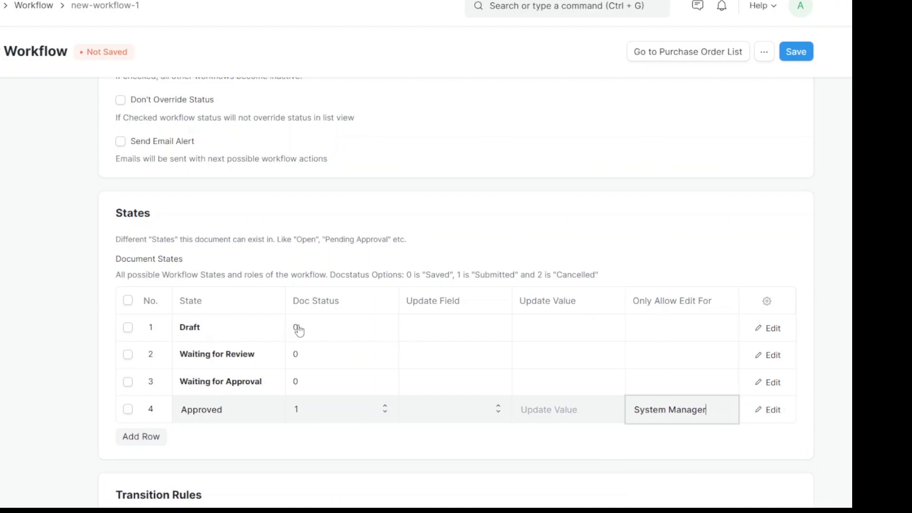
click(684, 325)
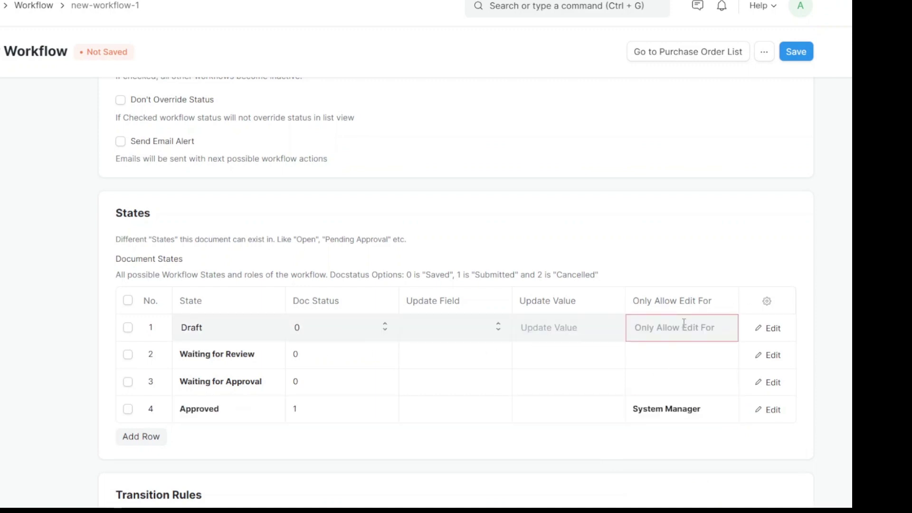
text(purchase user)
click(690, 362)
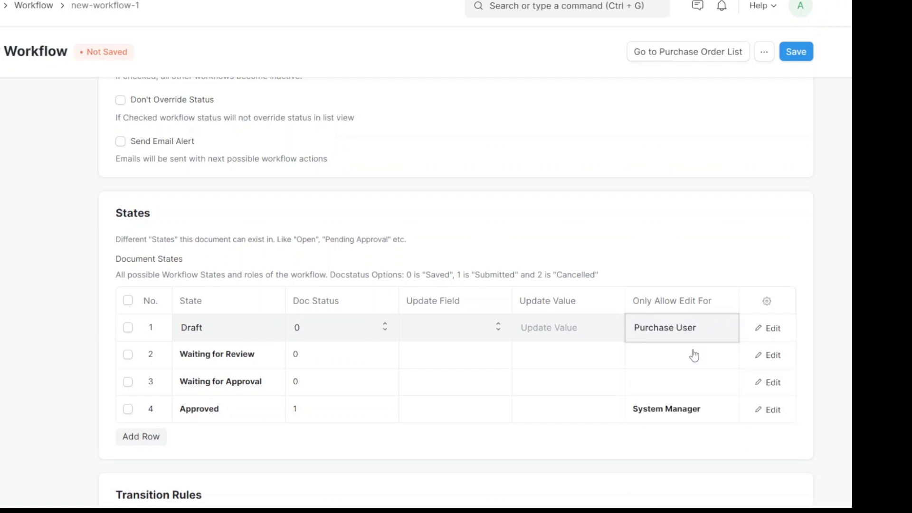
Restrict editing of the Waiting for Review state to Purchase Manager
click(643, 354)
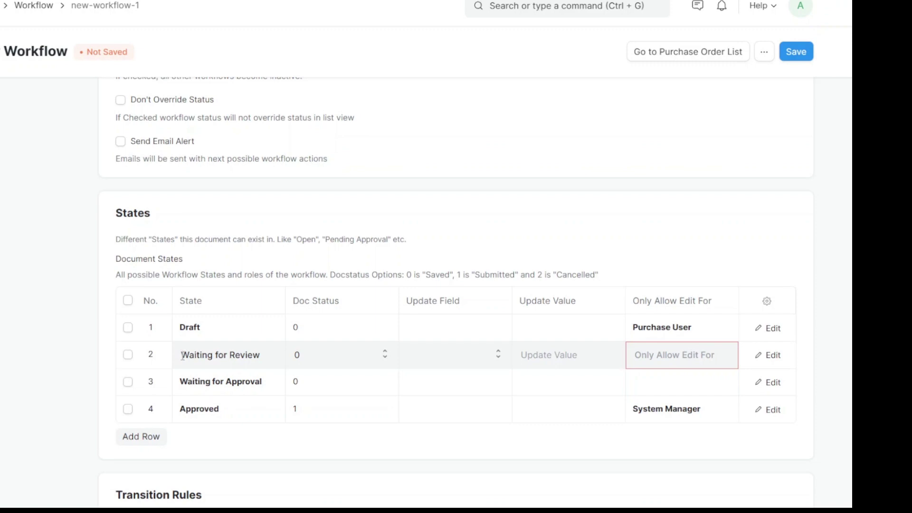
click(661, 361)
text(purc)
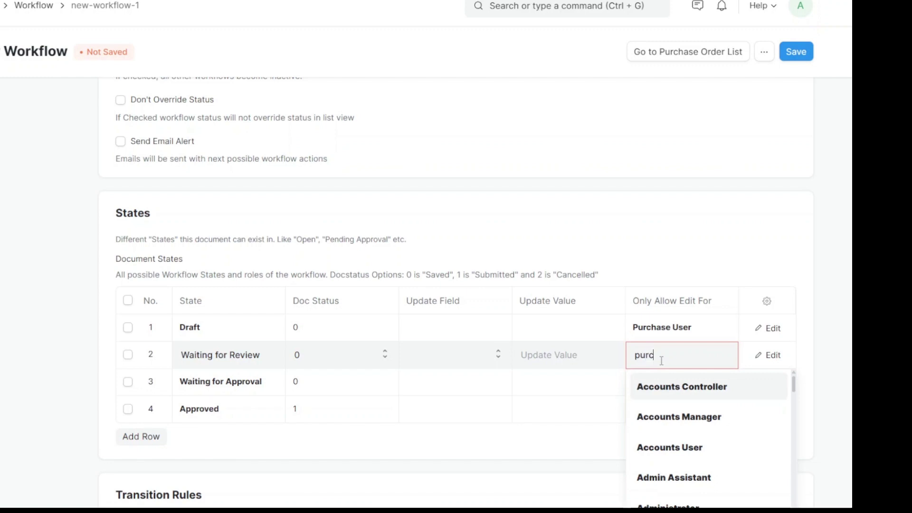
text(hase ma)
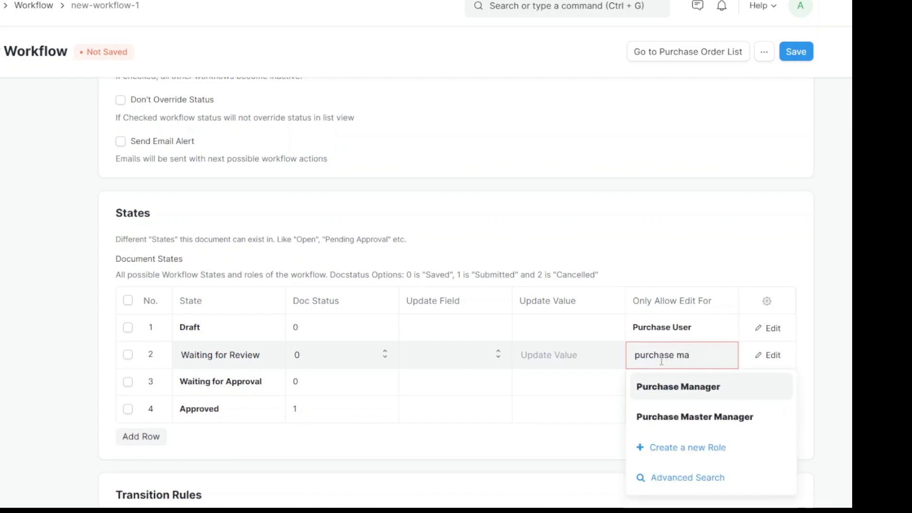
click(678, 399)
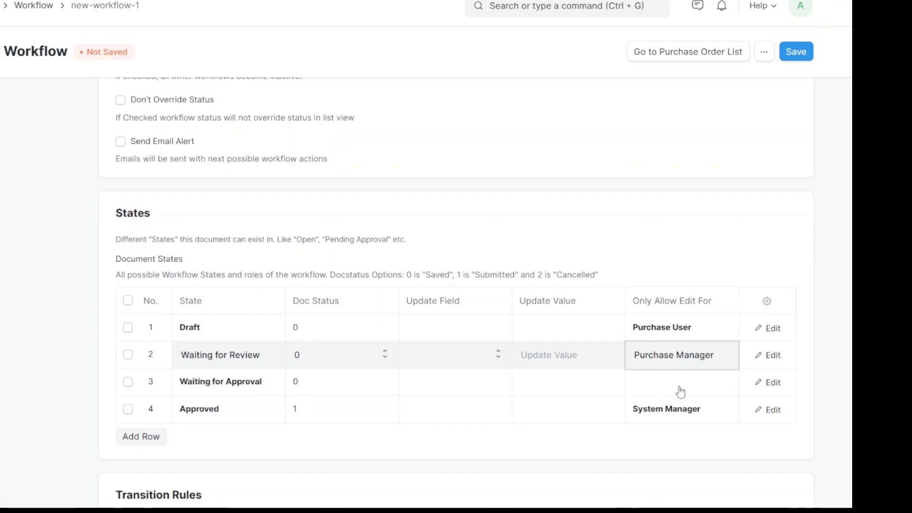
Restrict editing of the Waiting for Approval state to the HOD role
click(660, 386)
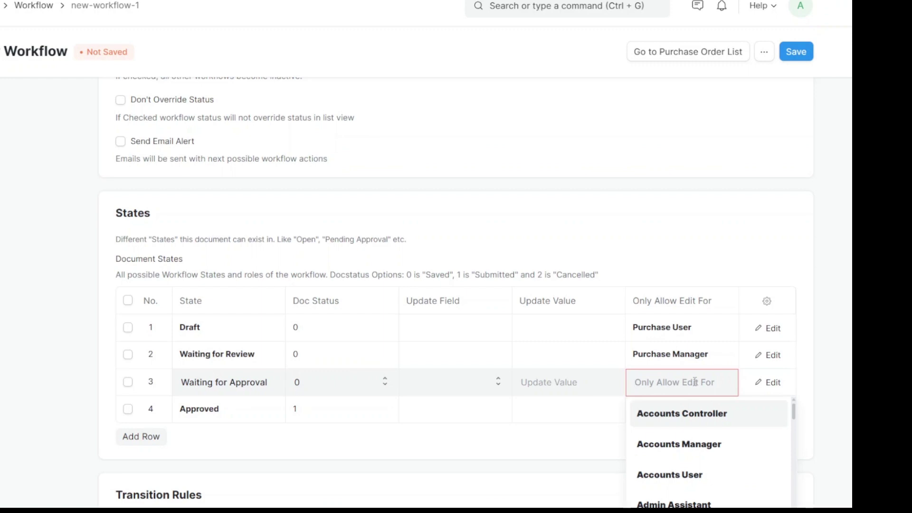
scroll(690, 378, down, 3)
scroll(680, 404, up, 3)
text(hod)
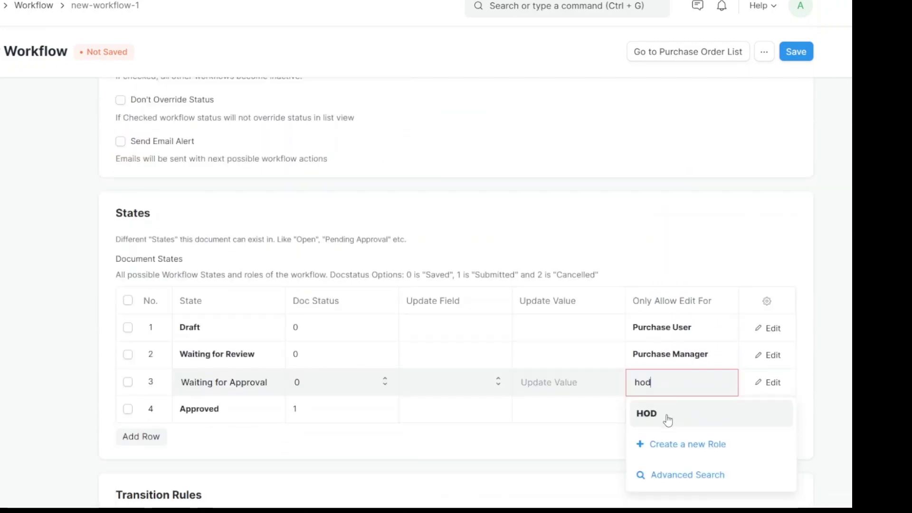
click(665, 420)
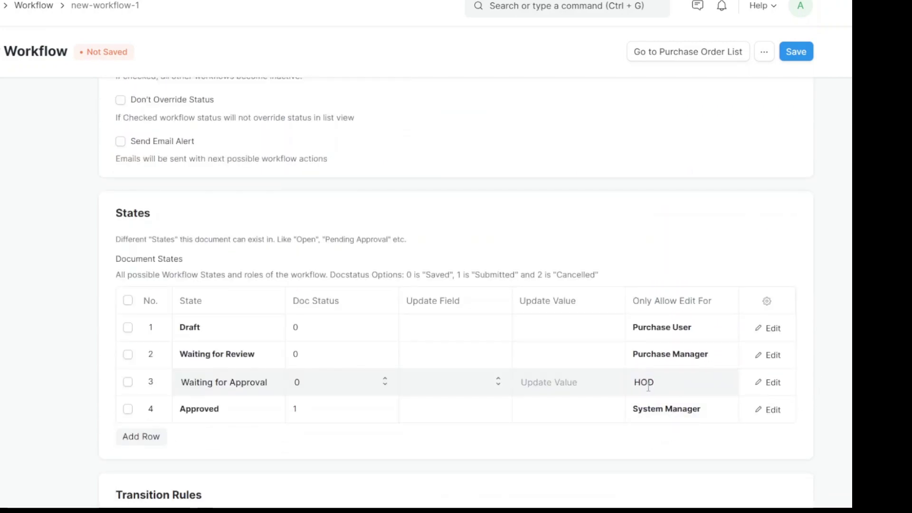
Examine the update field options offered for the Draft and Waiting for Review states
scroll(495, 355, up, 1)
scroll(304, 340, down, 3)
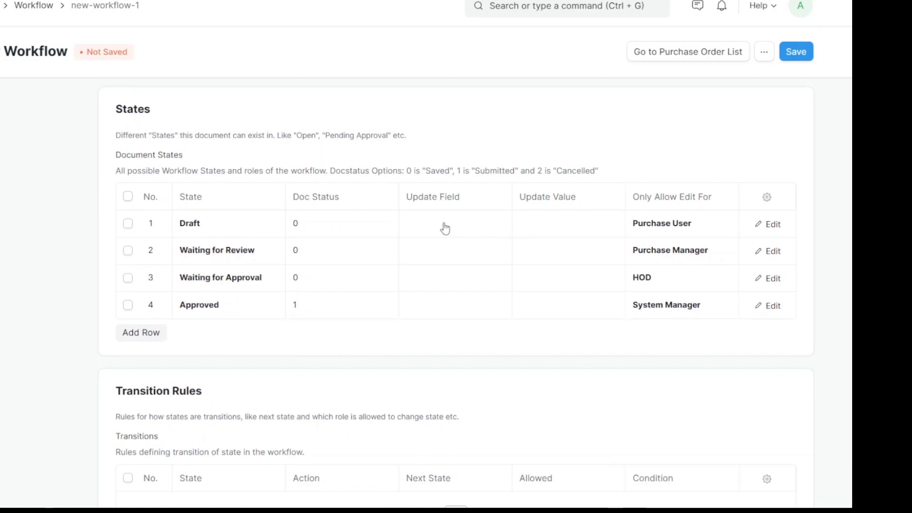
click(464, 238)
click(464, 238)
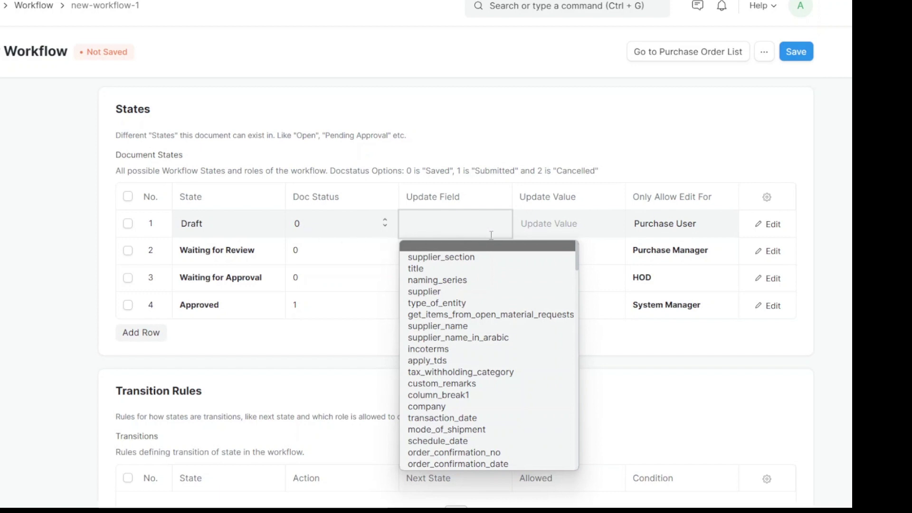
click(734, 176)
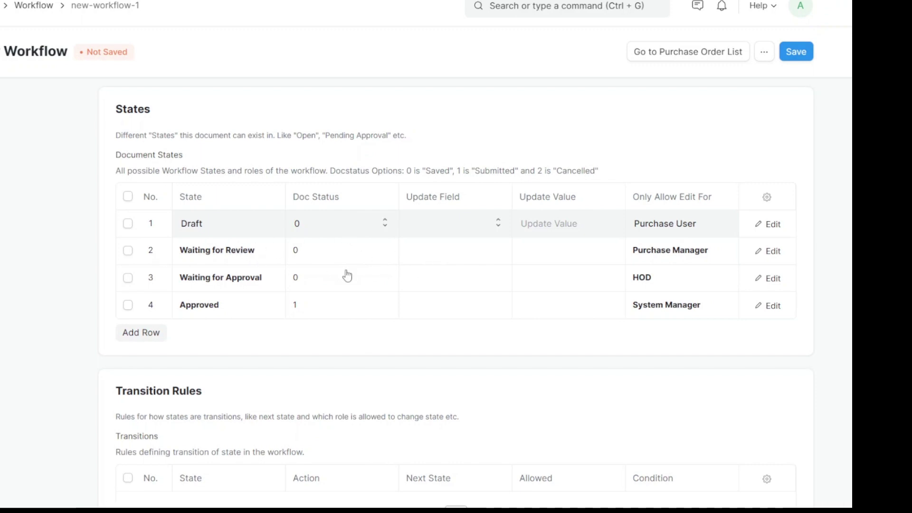
click(451, 253)
click(451, 255)
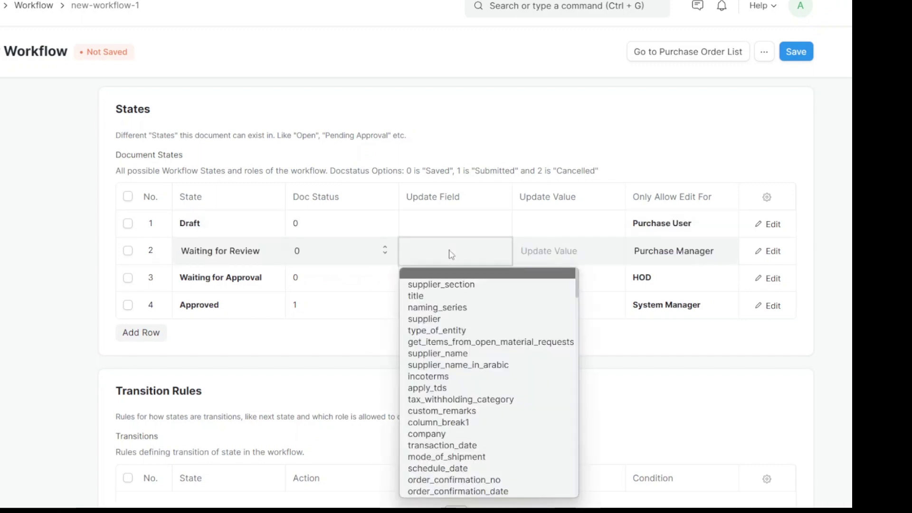
scroll(460, 375, down, 3)
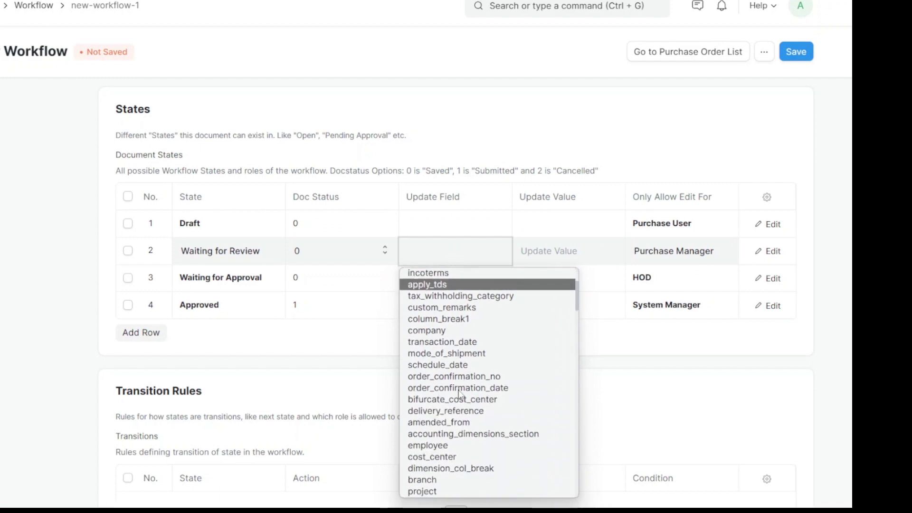
scroll(463, 427, up, 2)
key(Down)
key(Down)
key(Down)
key(Down)
key(Down)
key(Down)
key(Down)
key(Down)
key(Down)
key(Down)
key(Down)
key(Down)
key(Down)
key(Down)
key(Down)
key(Down)
key(Down)
key(Down)
key(Down)
key(Down)
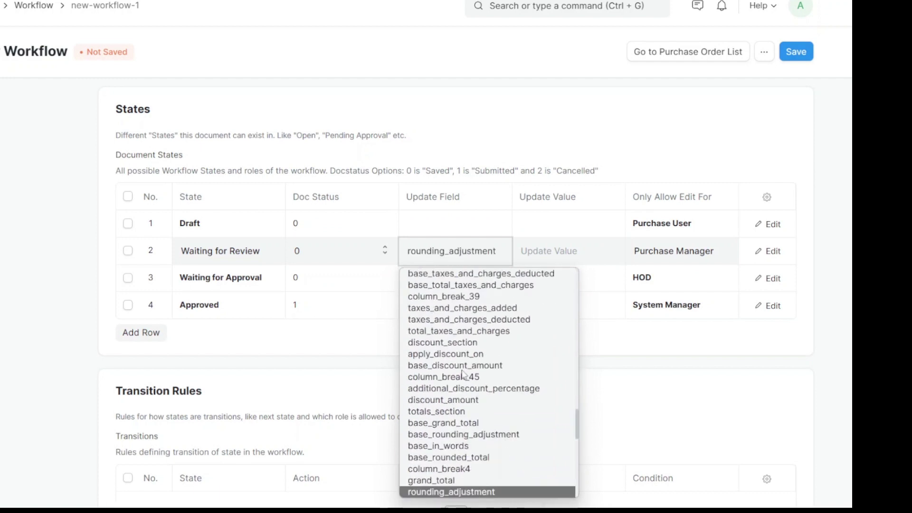
text(rounded_total)
click(488, 255)
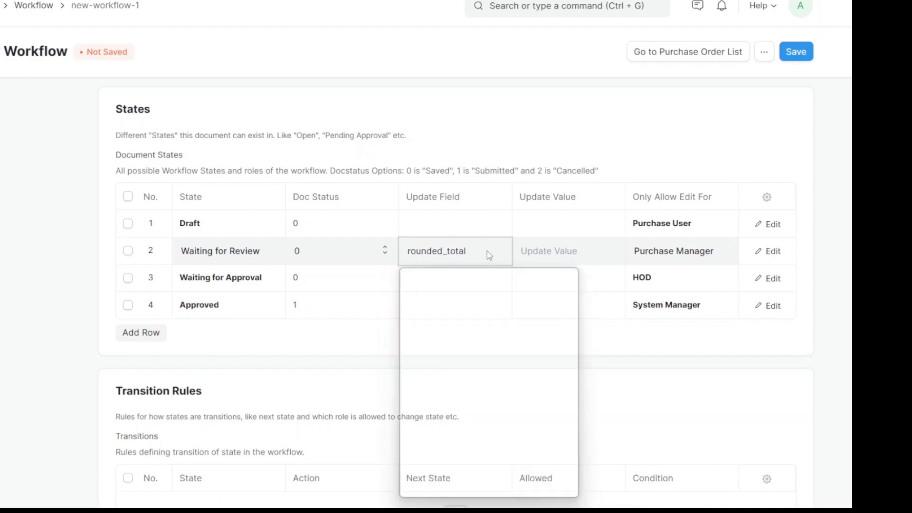
scroll(489, 254, up, 4)
click(464, 433)
scroll(461, 259, up, 2)
scroll(462, 259, up, 3)
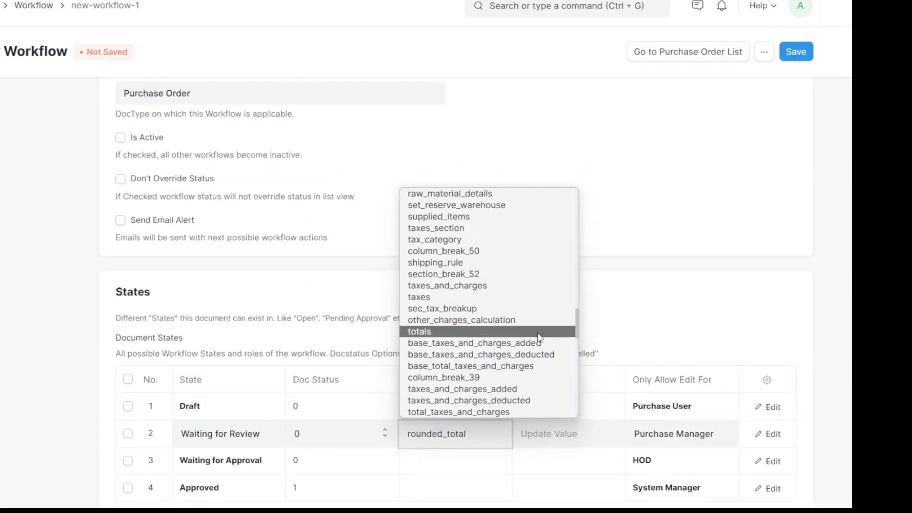
drag(576, 326, 539, 195)
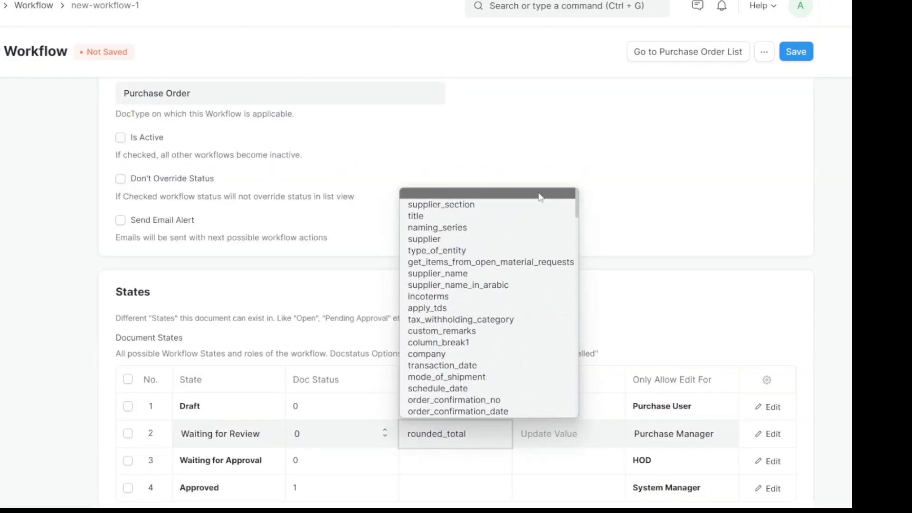
click(551, 199)
Add the first transition rule row and set its state to Draft
scroll(729, 216, down, 8)
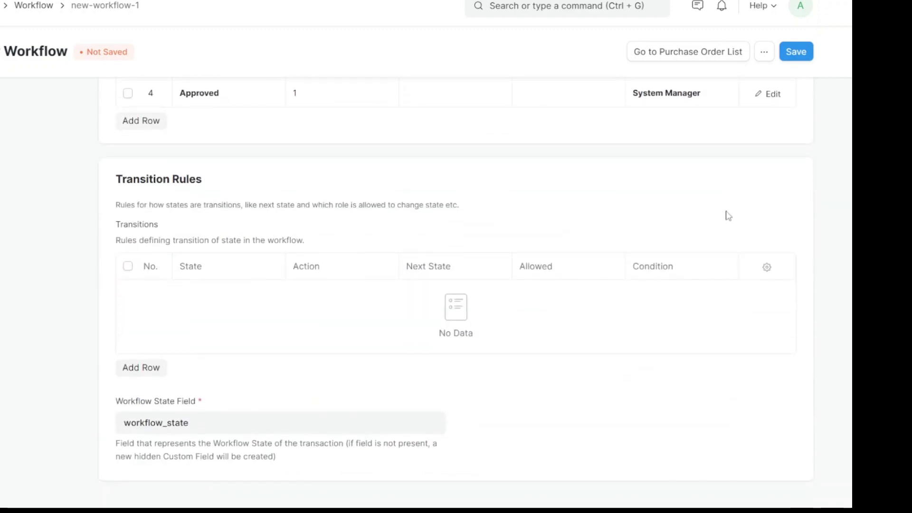
scroll(410, 265, up, 5)
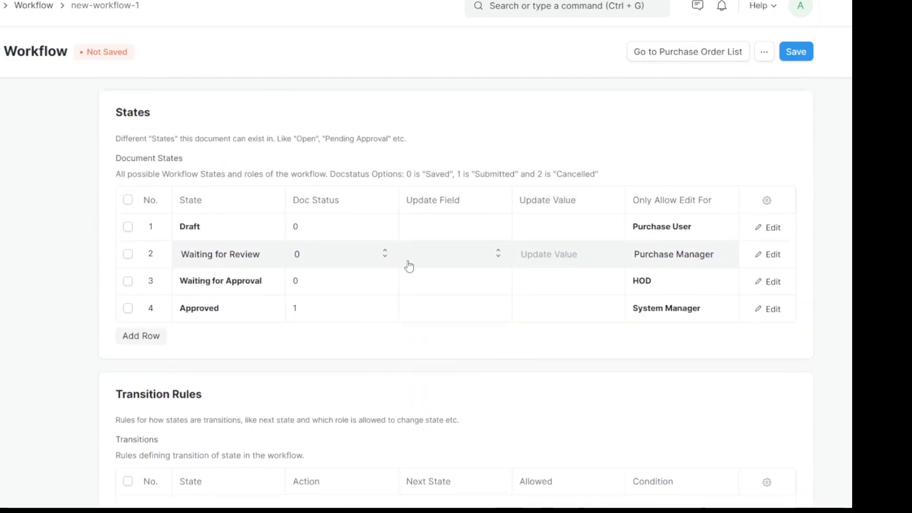
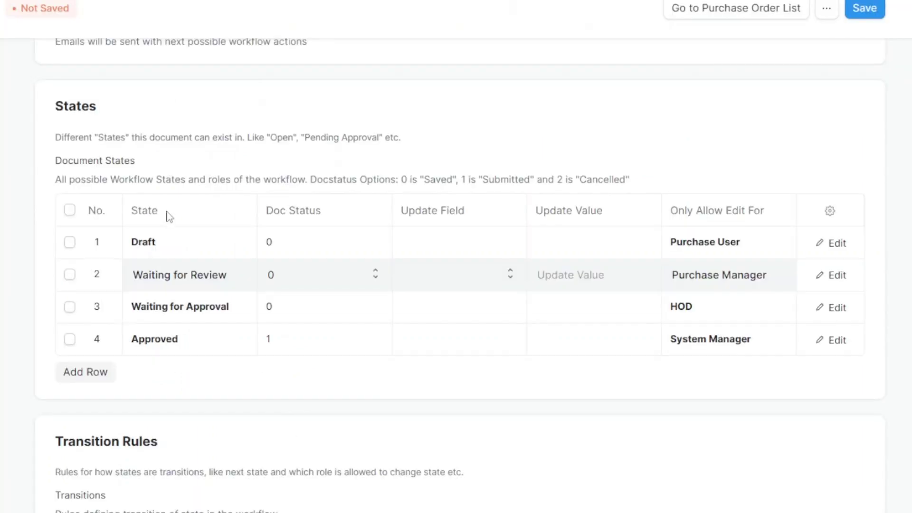
scroll(167, 214, down, 4)
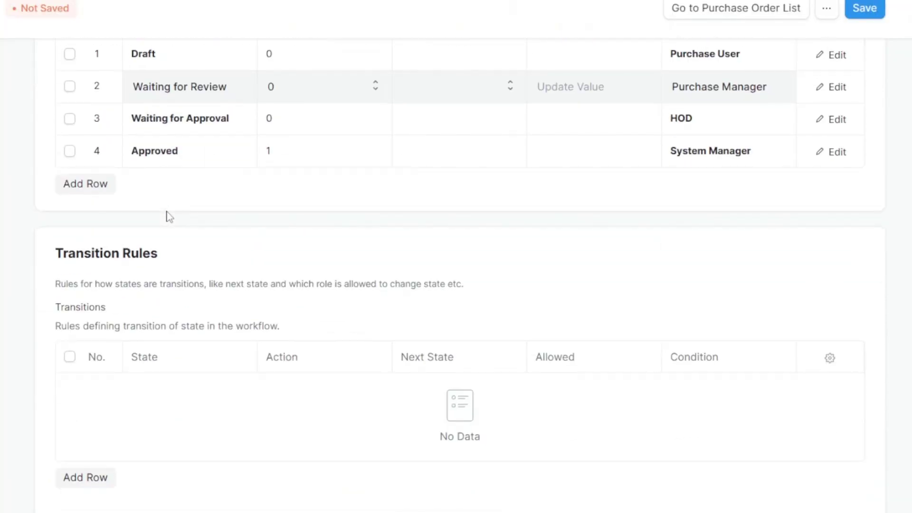
scroll(169, 216, down, 3)
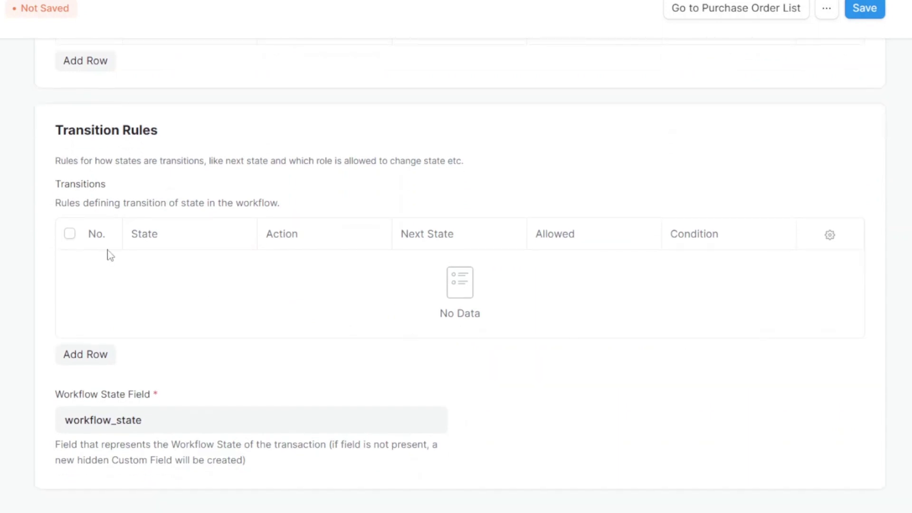
click(76, 361)
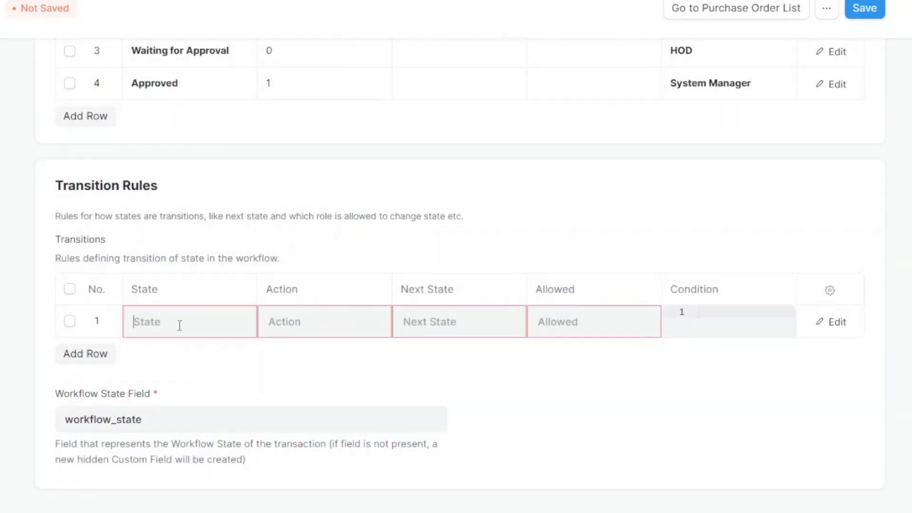
scroll(266, 193, up, 4)
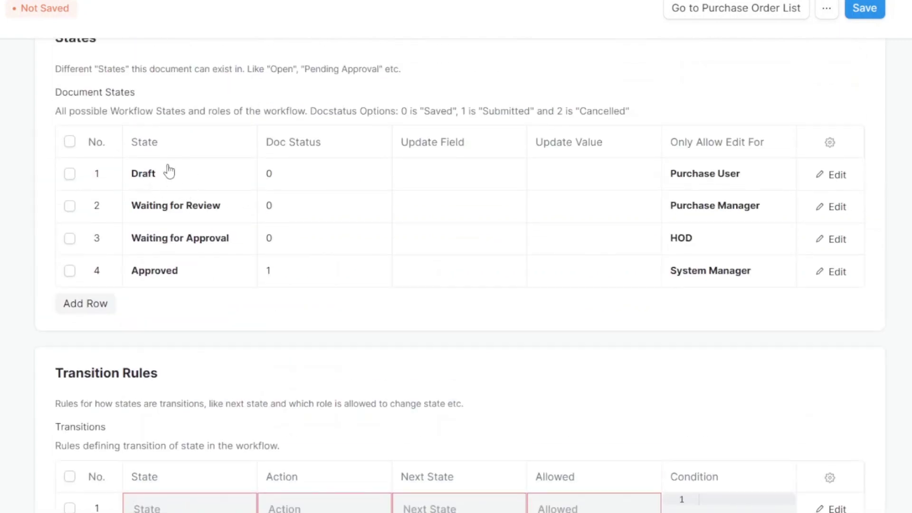
scroll(169, 172, down, 5)
click(245, 302)
text(Draft)
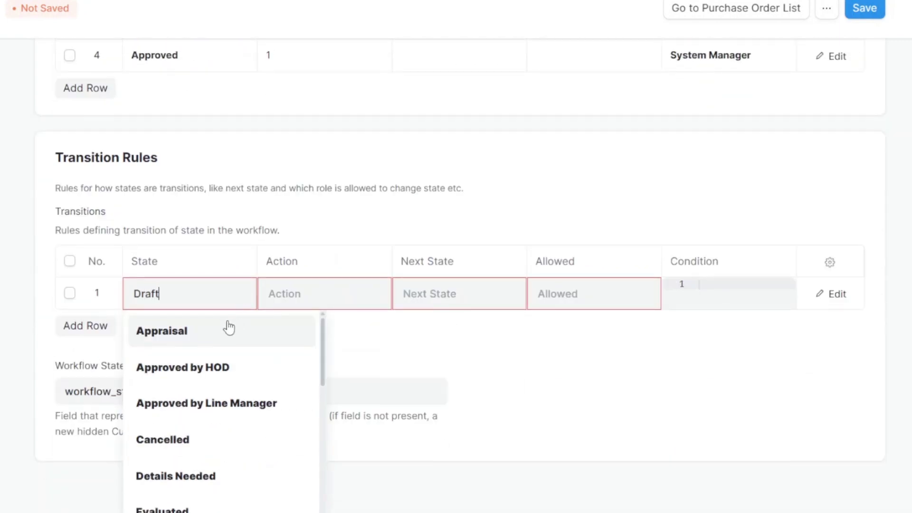
click(247, 357)
Create the new workflow action Submit for Review and use it as the Draft transition's action
scroll(253, 94, up, 4)
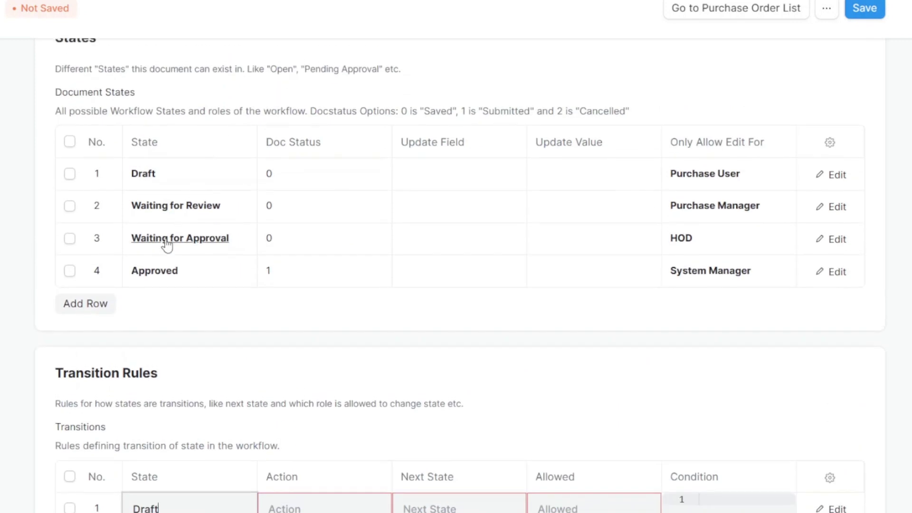
scroll(223, 223, down, 2)
click(330, 409)
text(Submit f)
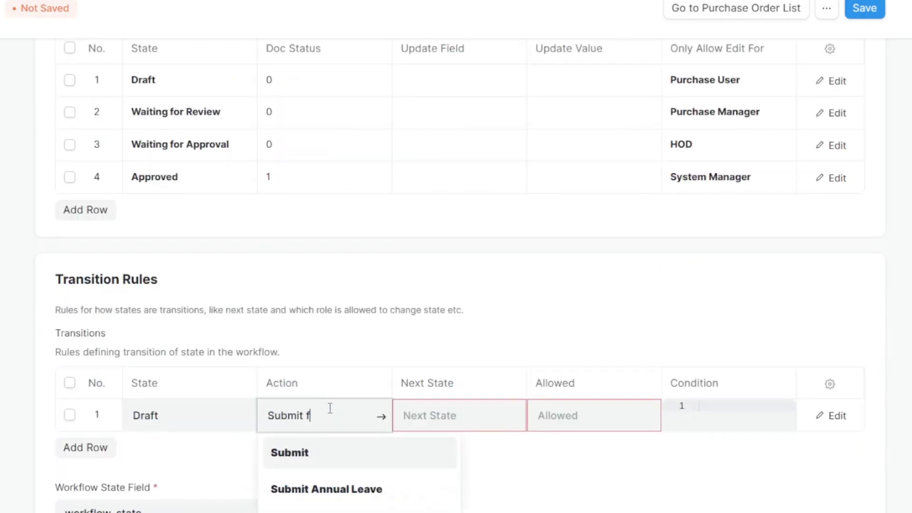
text(or Review)
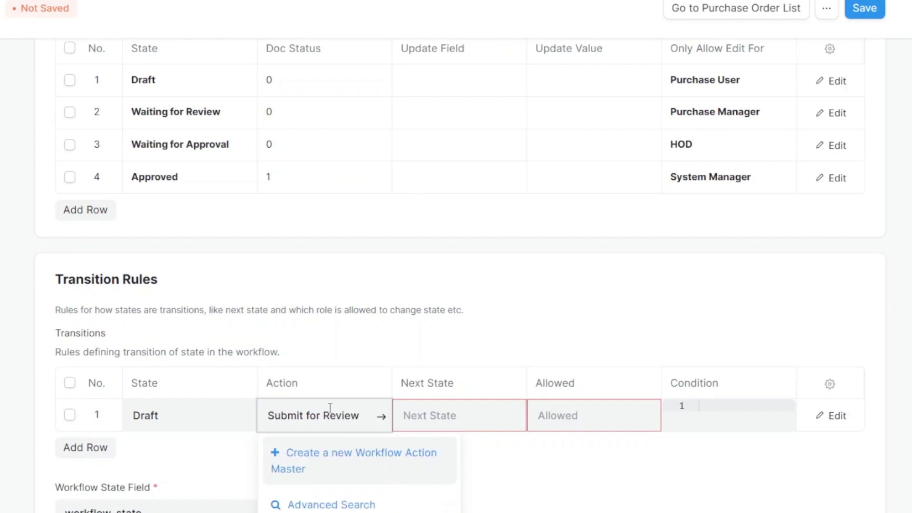
click(356, 464)
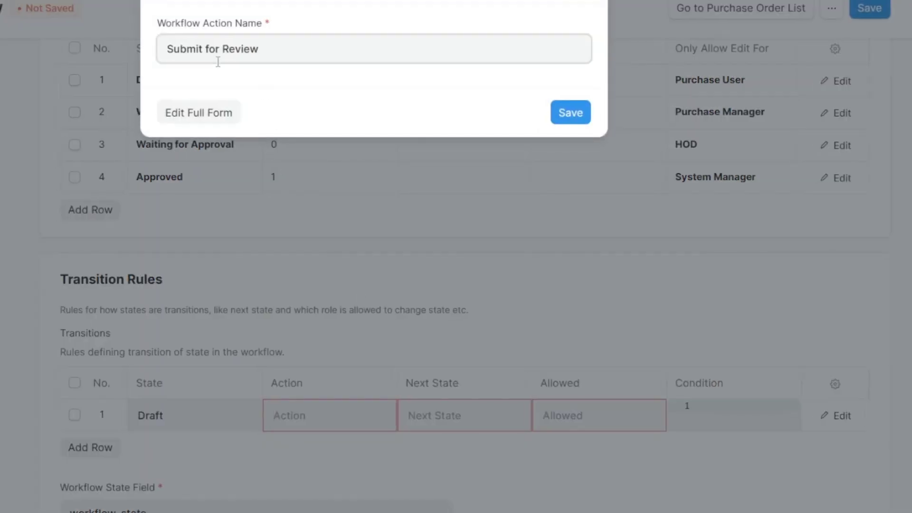
click(570, 112)
Set the next state of the Draft transition to Waiting for Review
scroll(570, 116, down, 2)
click(454, 320)
text(Review)
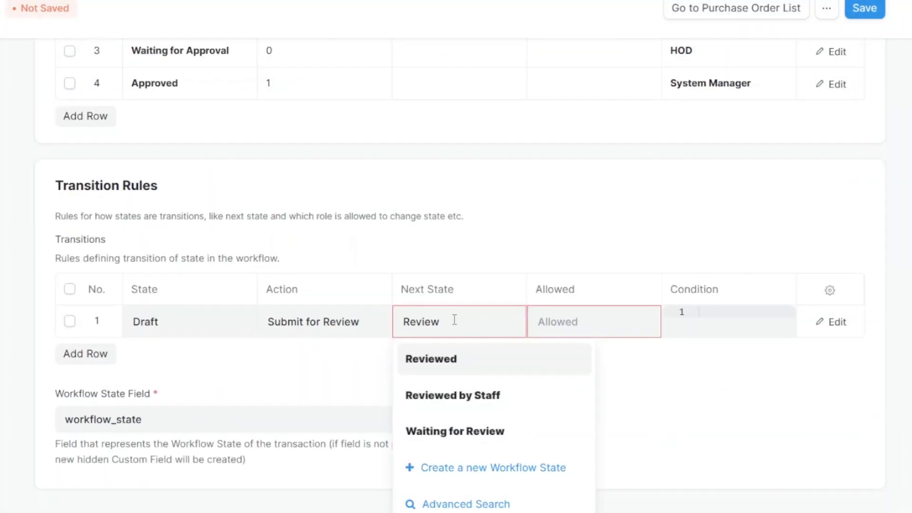
key(ctrl+a)
key(BackSpace)
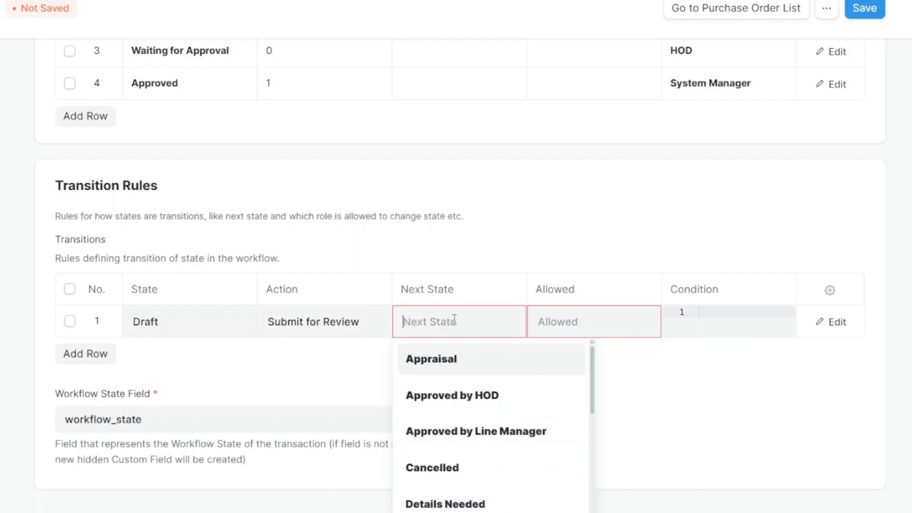
scroll(222, 269, up, 4)
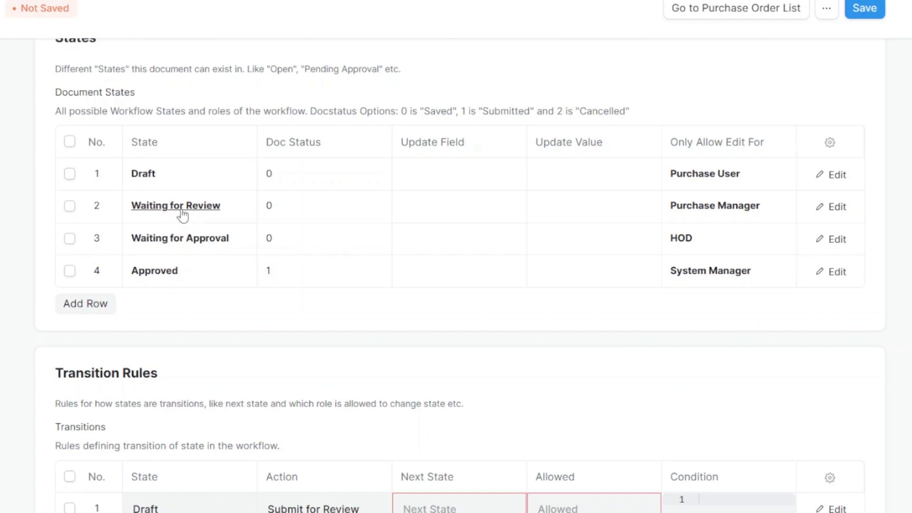
scroll(209, 214, down, 4)
text(Wa)
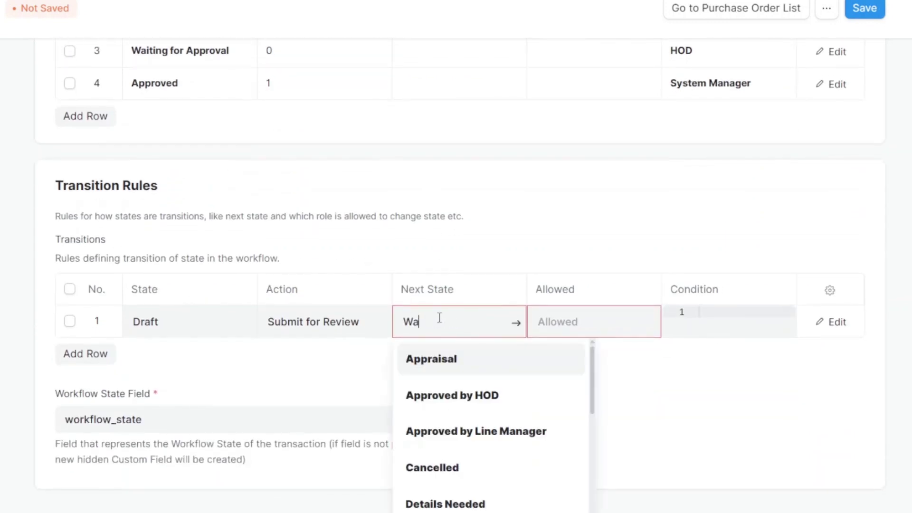
text(iting for Review)
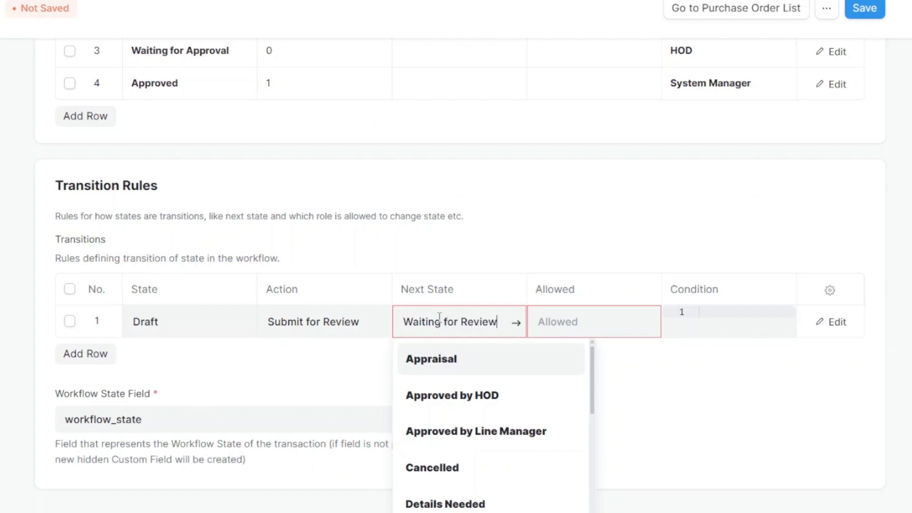
click(461, 370)
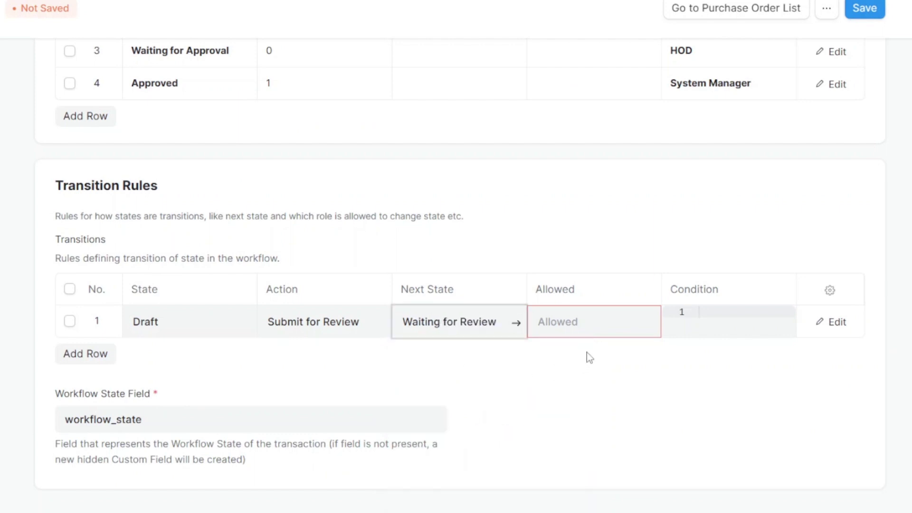
Allow the Purchase User role to perform the Submit for Review transition
click(587, 325)
scroll(285, 252, up, 4)
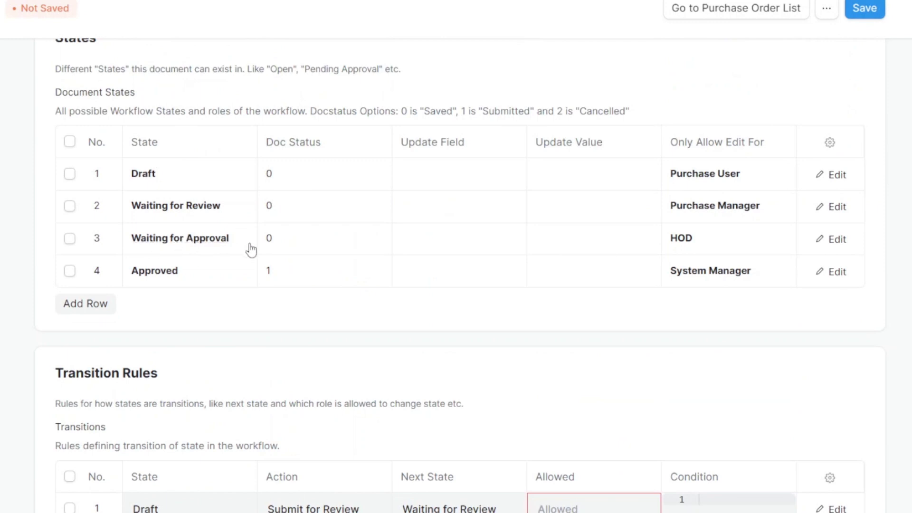
scroll(252, 250, down, 4)
click(541, 322)
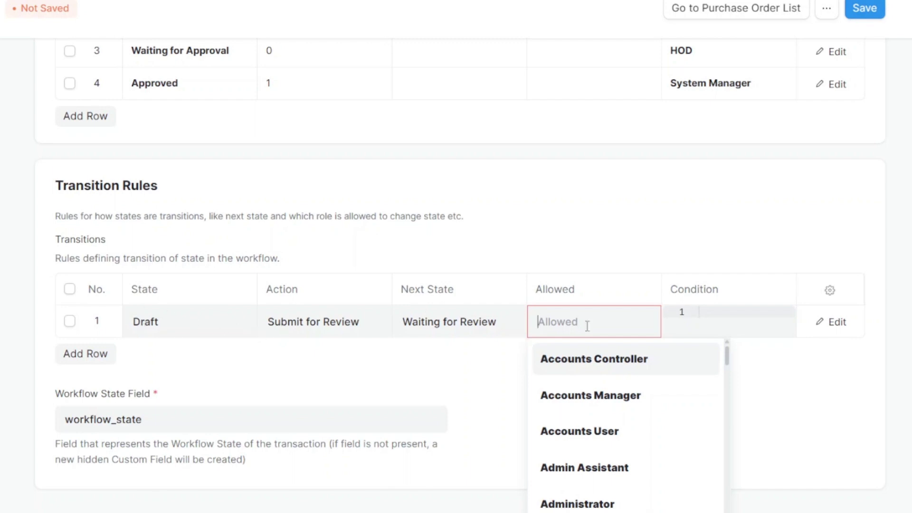
text(purchase user)
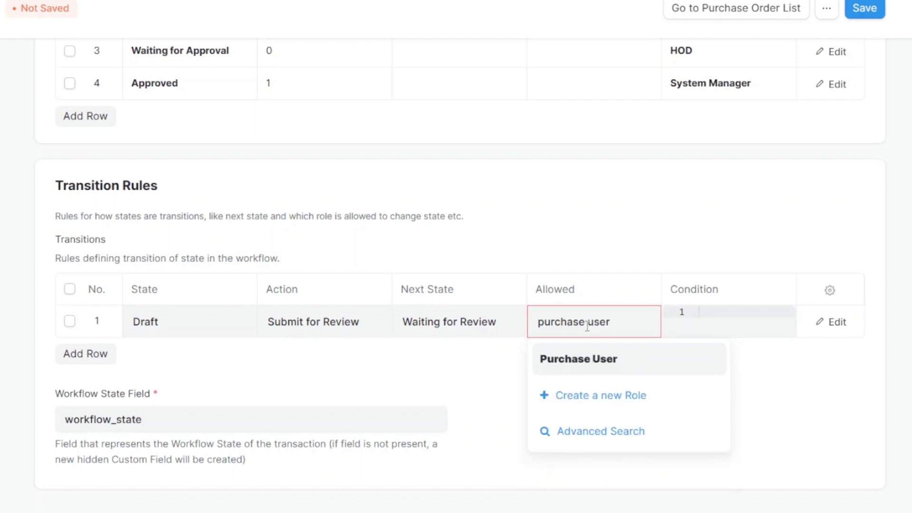
click(595, 360)
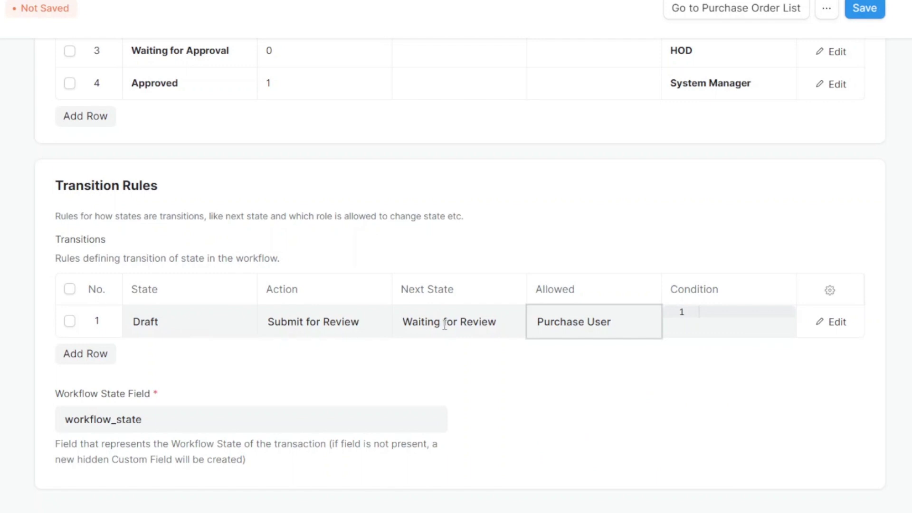
Add a second transition row with the state Waiting for Review, copied from the first row's next state, and the action Review
click(114, 362)
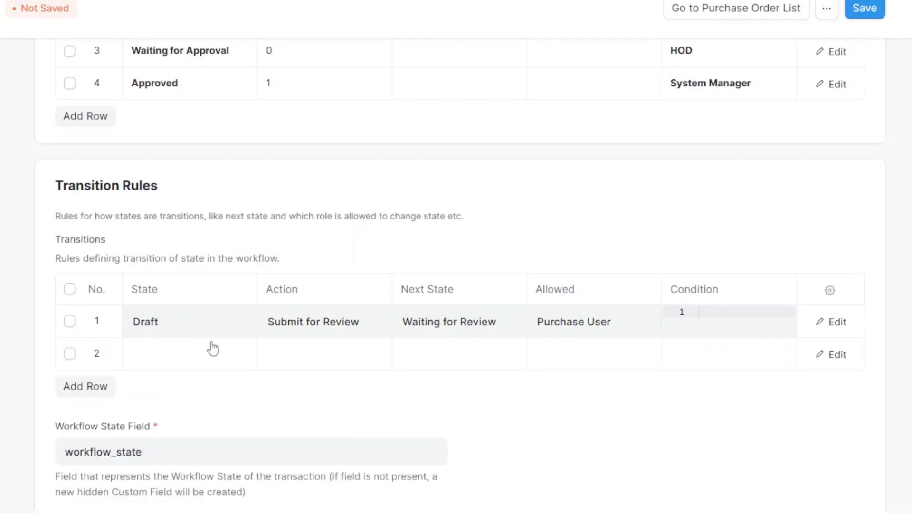
double_click(479, 320)
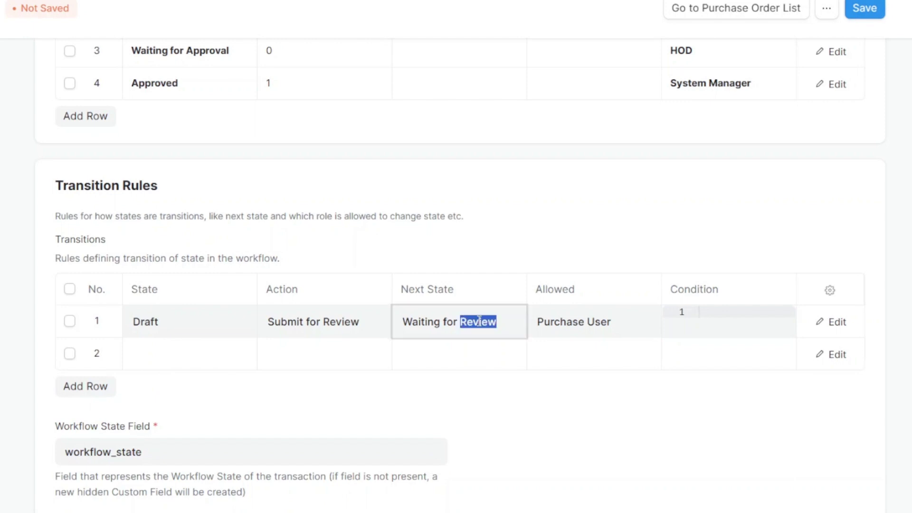
key(ctrl+a)
key(ctrl+c)
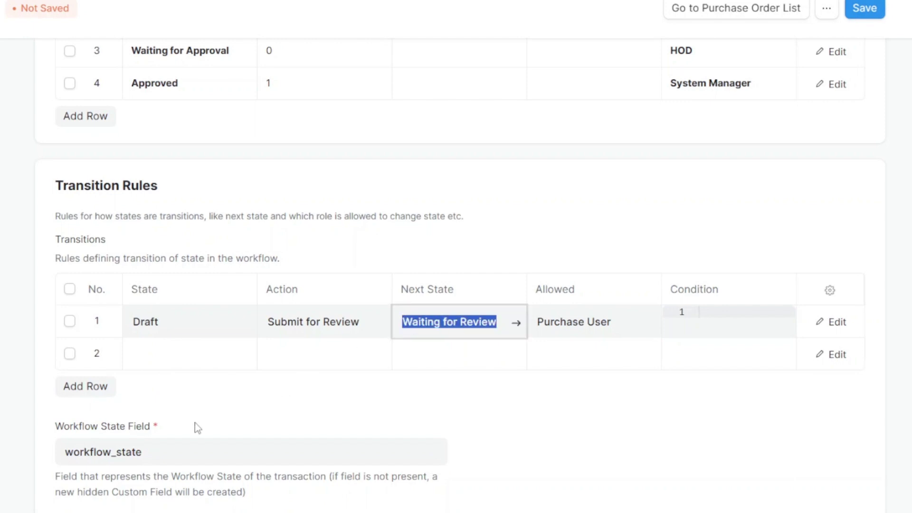
click(184, 353)
key(ctrl+v)
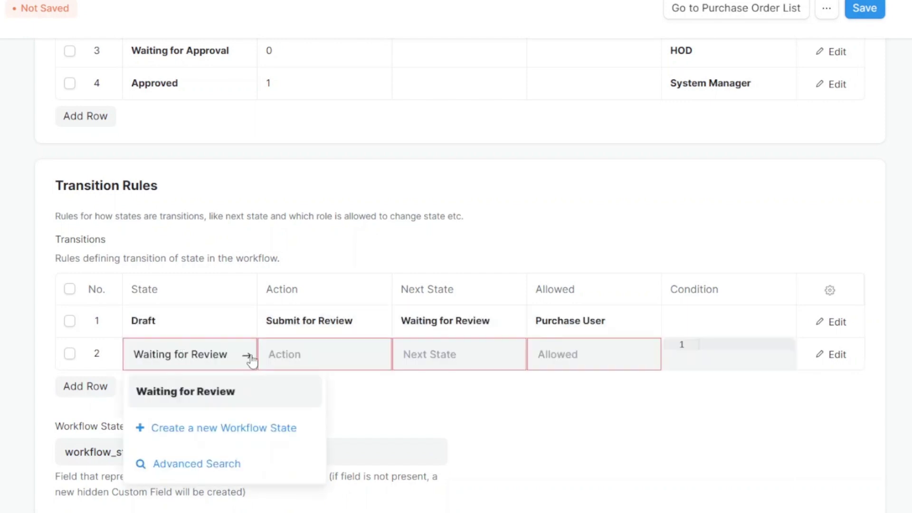
click(299, 355)
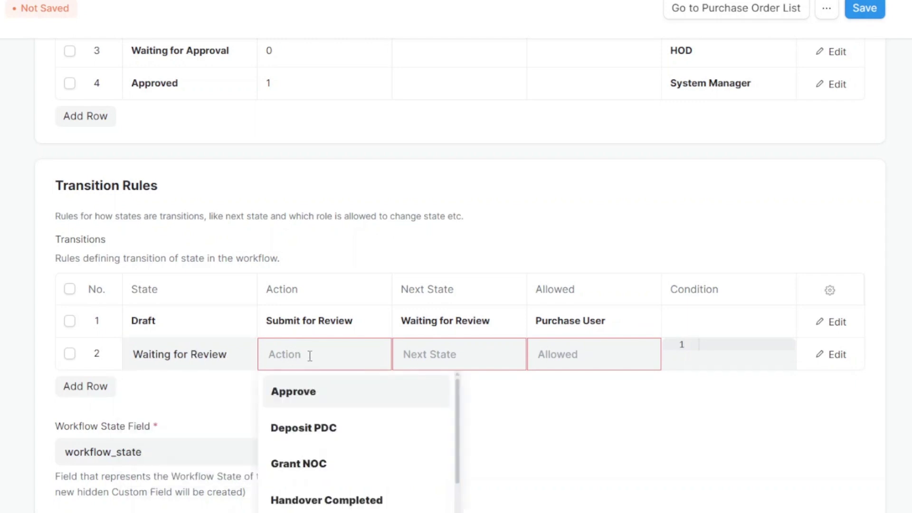
text(review)
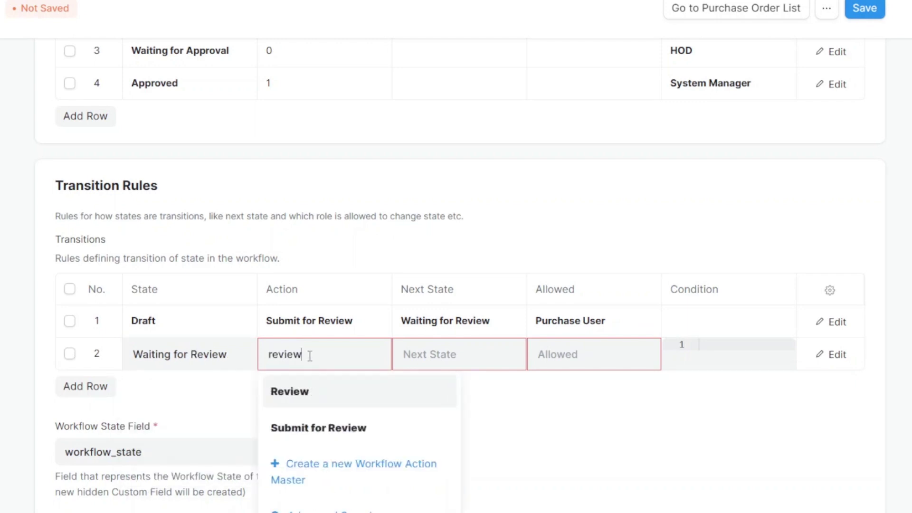
click(314, 390)
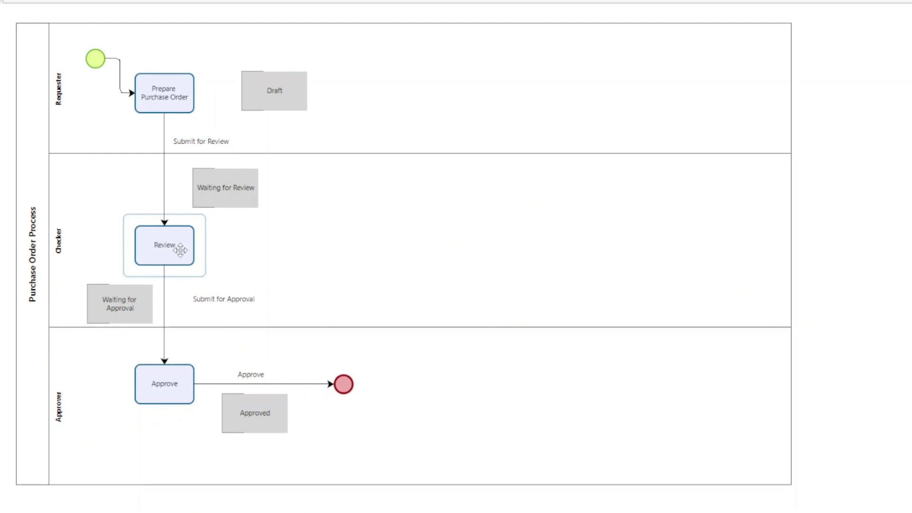
Switch to the purchase order process diagram and rename the requester's Prepare Purchase Order task as Submit
click(170, 391)
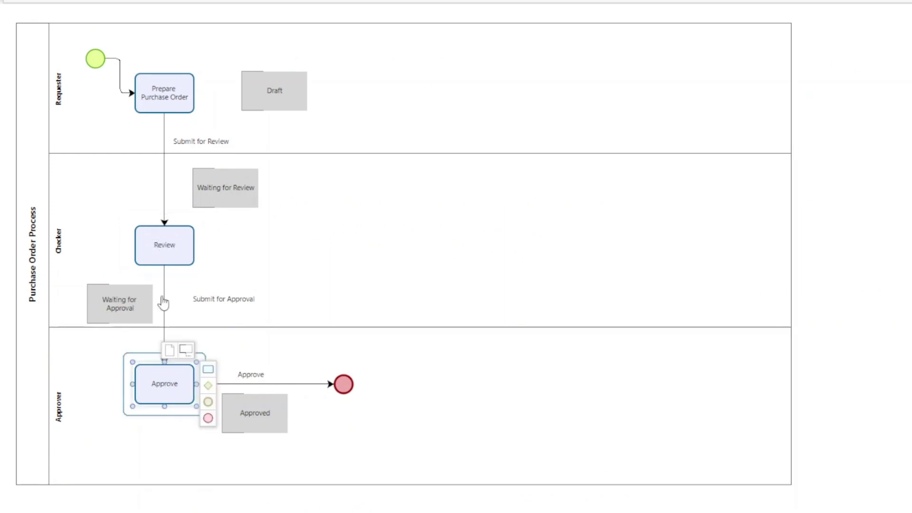
click(157, 102)
double_click(179, 93)
text(Submit for Review)
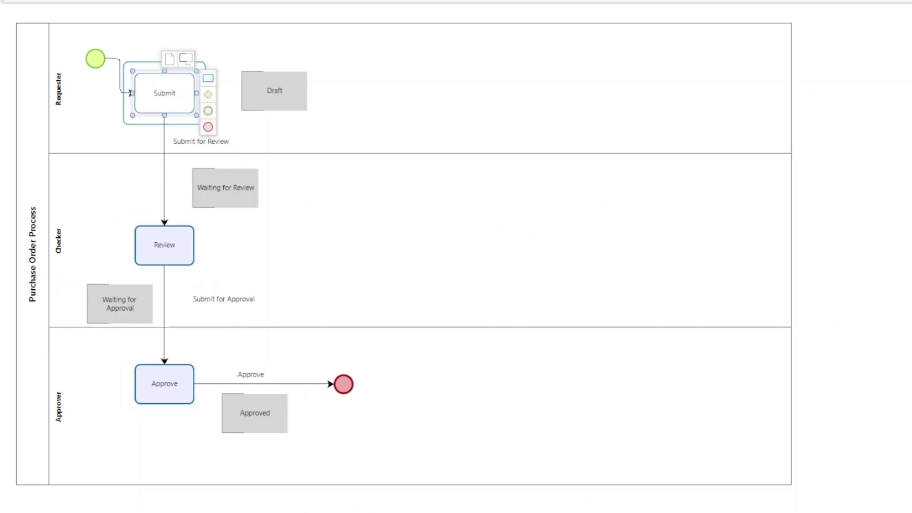
key(Return)
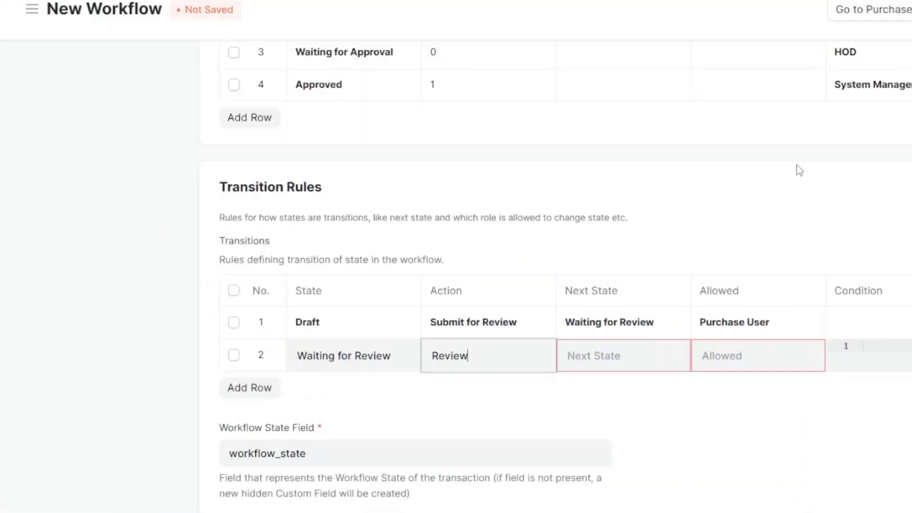
Return to the ERPNext workflow form and set the Review transition's next state to Waiting for Approval
click(589, 356)
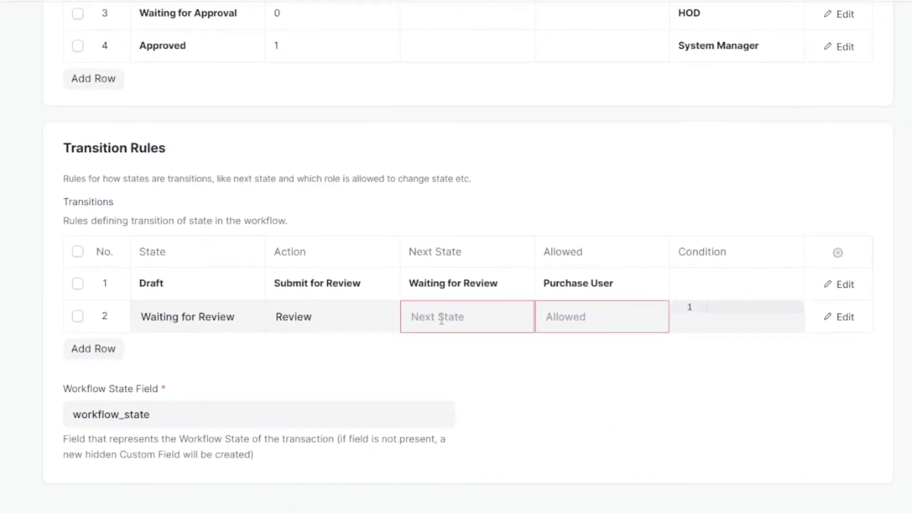
click(441, 321)
text(wati)
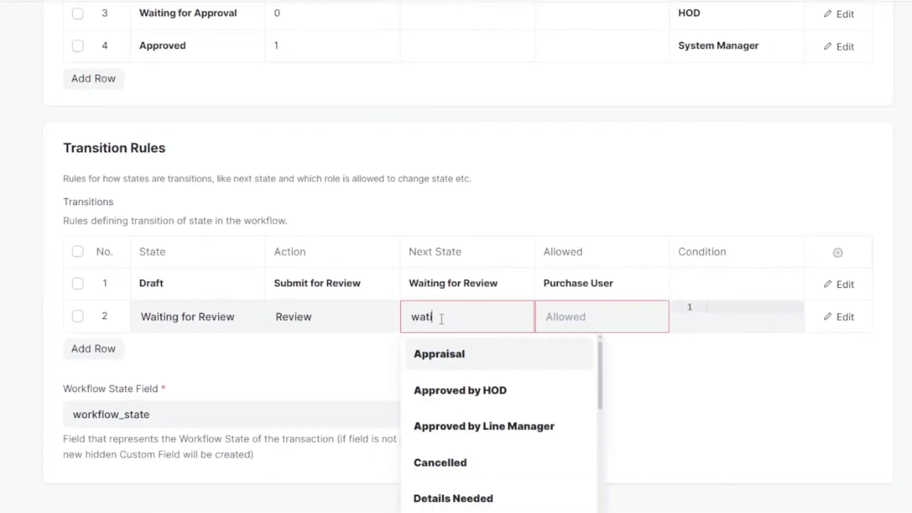
key(BackSpace)
key(BackSpace)
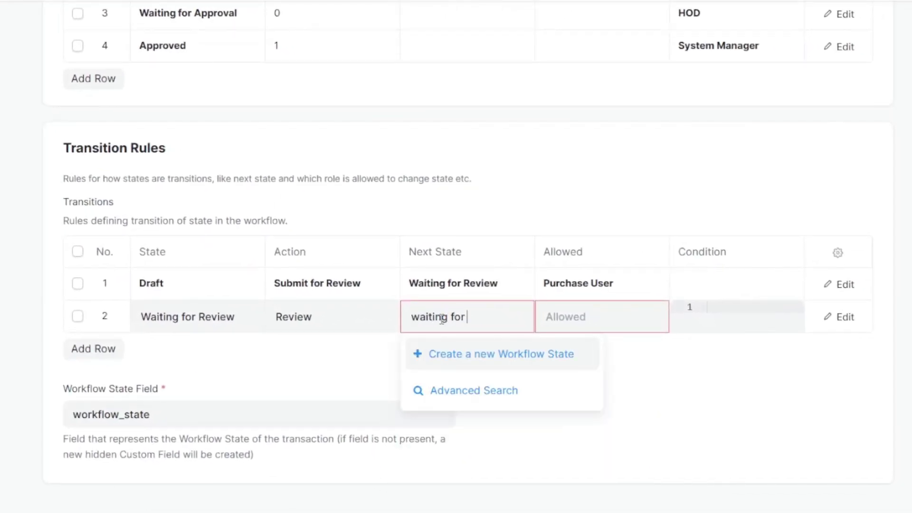
text(iting for appr)
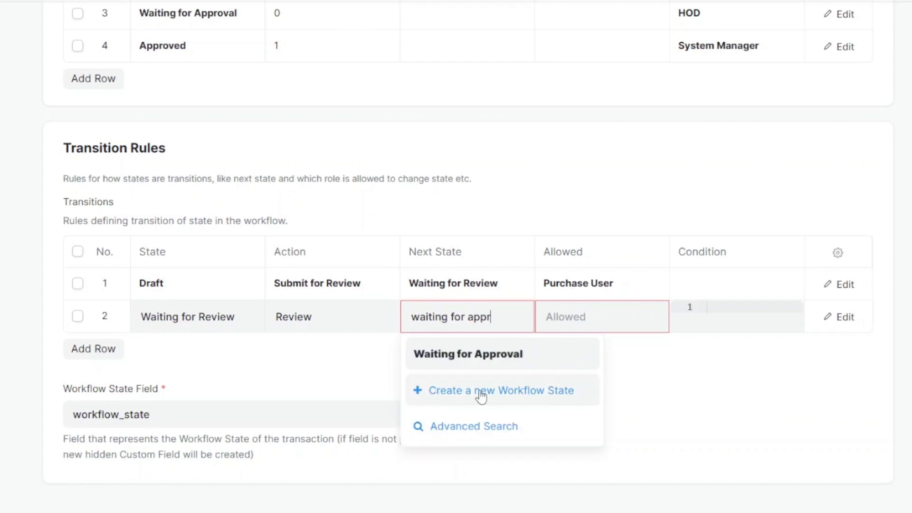
click(479, 364)
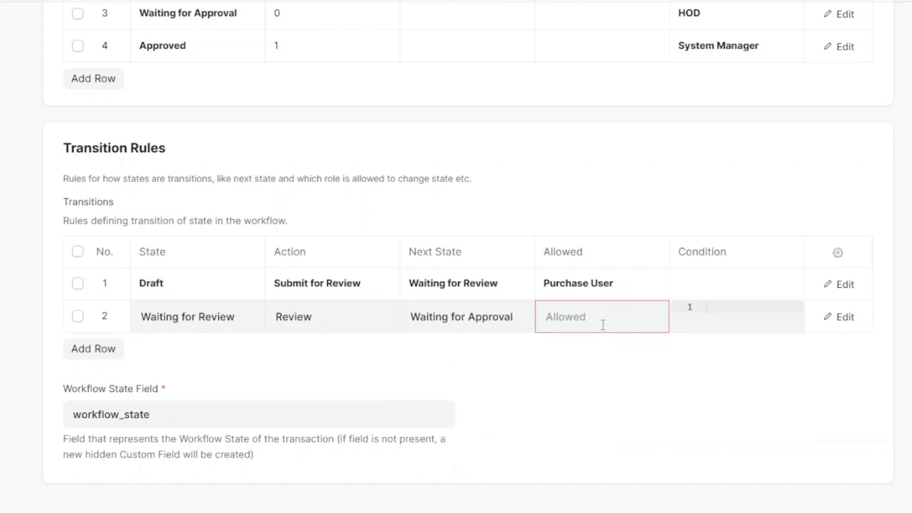
Allow the Purchase Manager role to perform the Review transition
click(603, 323)
text(pur)
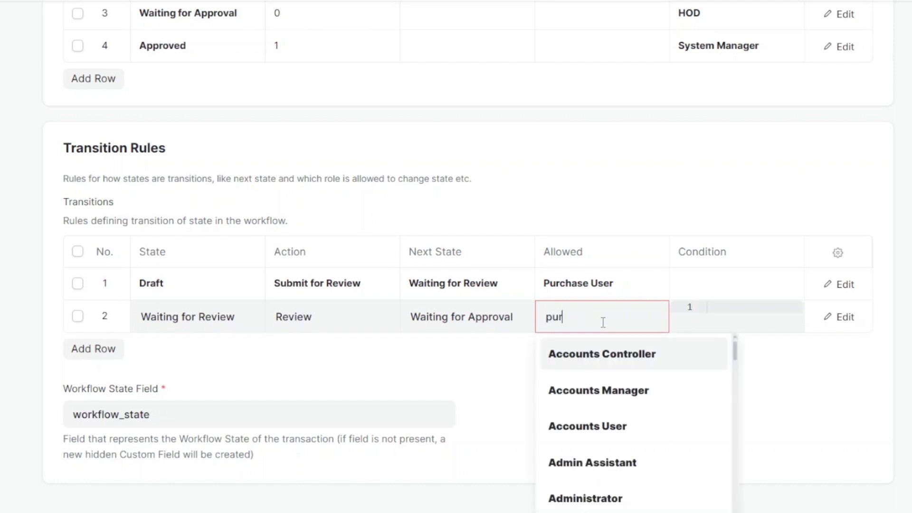
text(chase ma)
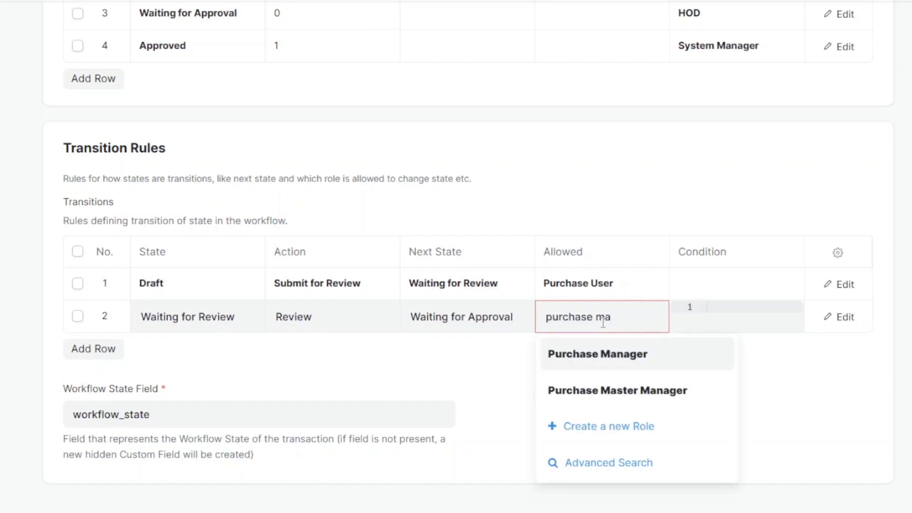
click(648, 354)
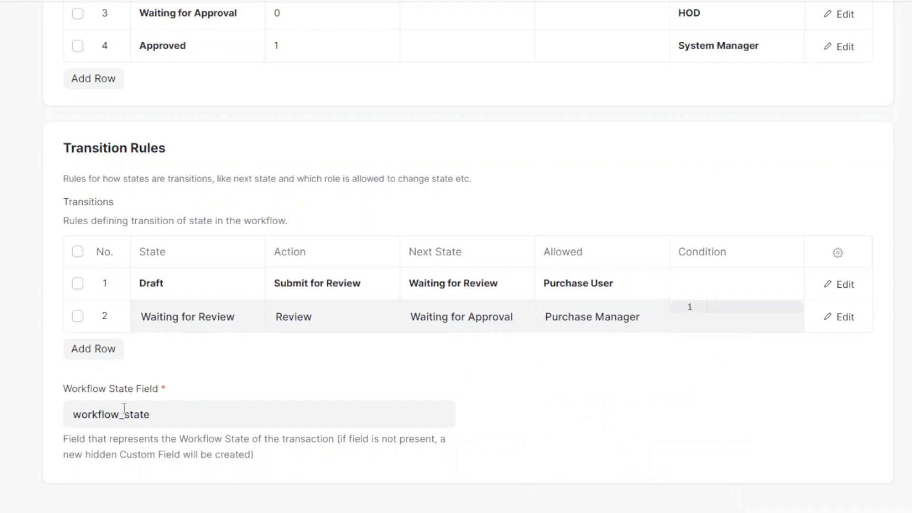
Add a third transition row with the state Waiting for Approval, copied from the second row, and the action Approve
click(107, 352)
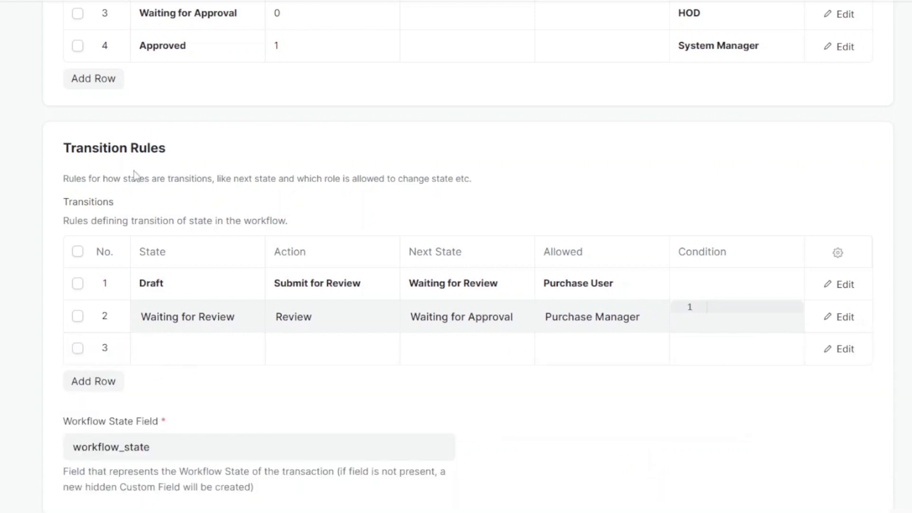
triple_click(459, 325)
key(ctrl+c)
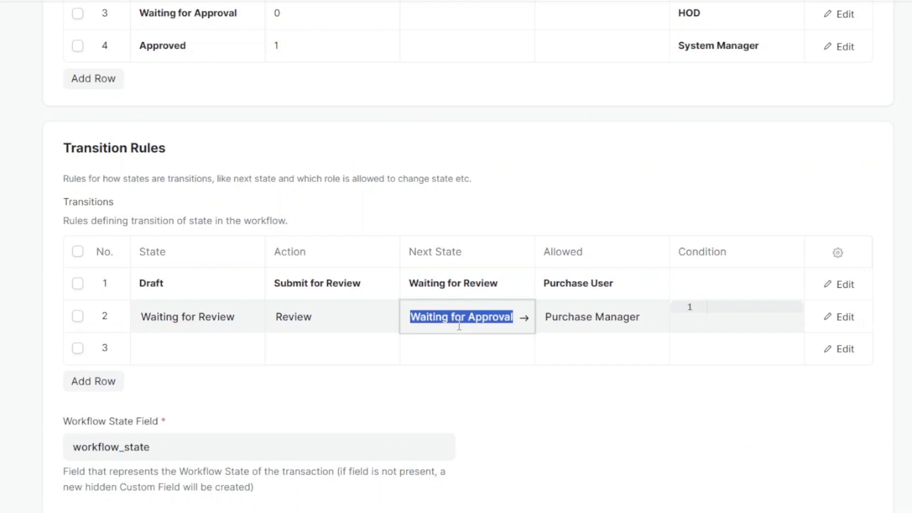
click(196, 354)
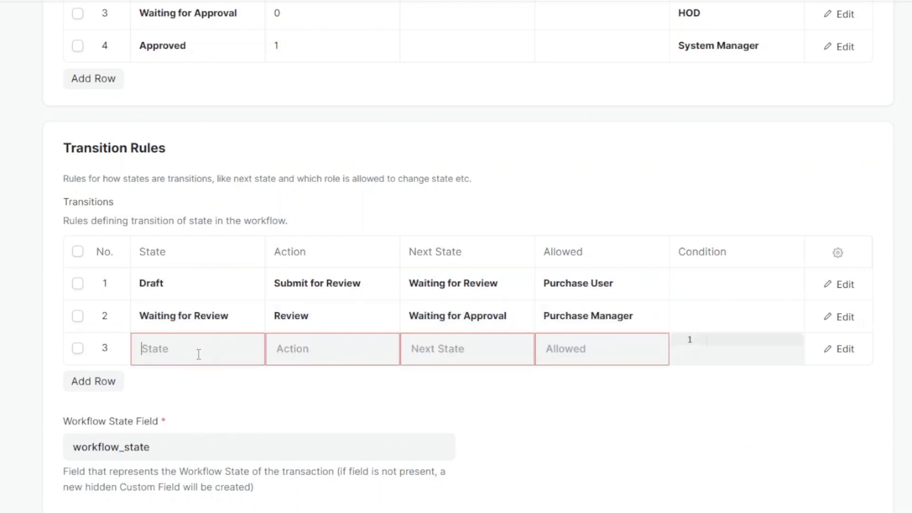
key(ctrl+v)
click(300, 356)
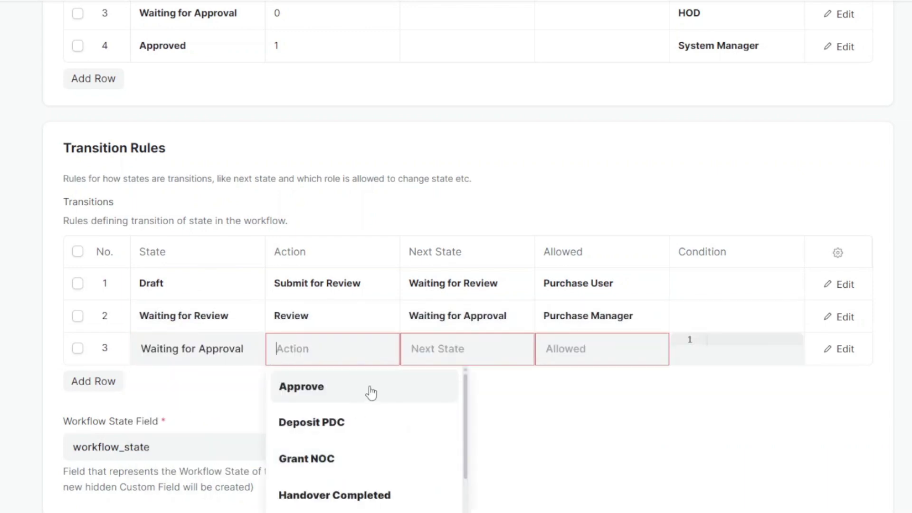
text(appro)
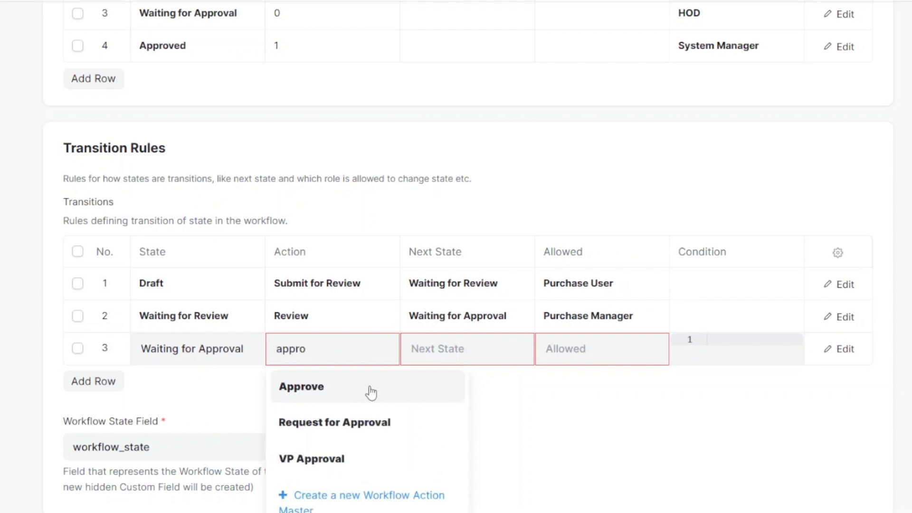
click(370, 392)
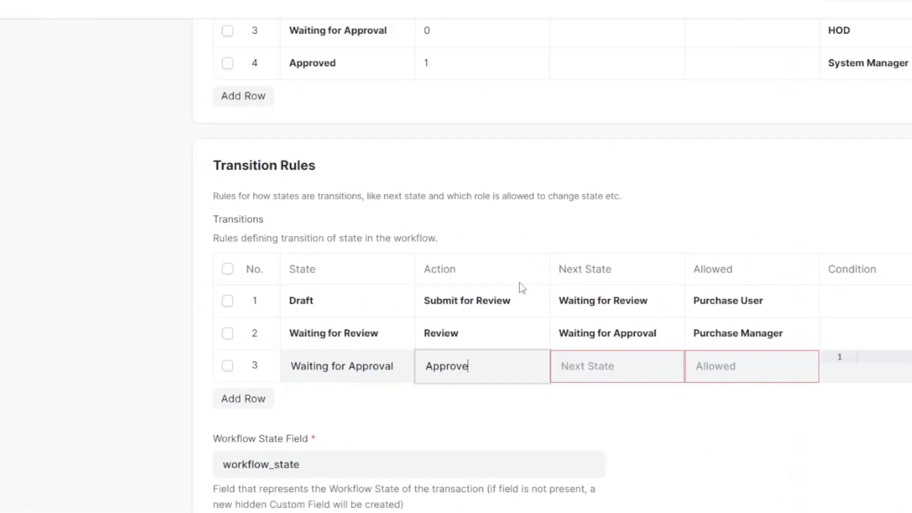
Set the Approve transition's next state to Approved and allow the HOD role to perform it
click(562, 366)
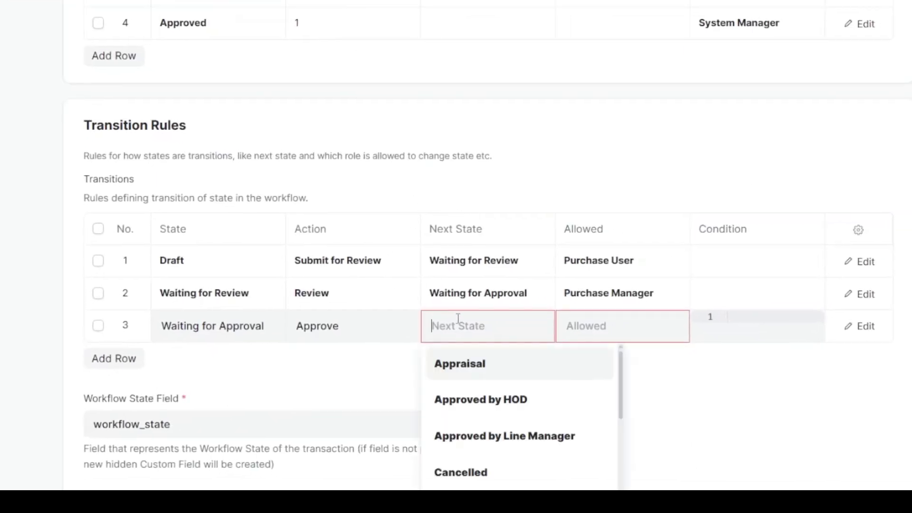
text(approved)
click(466, 367)
click(629, 331)
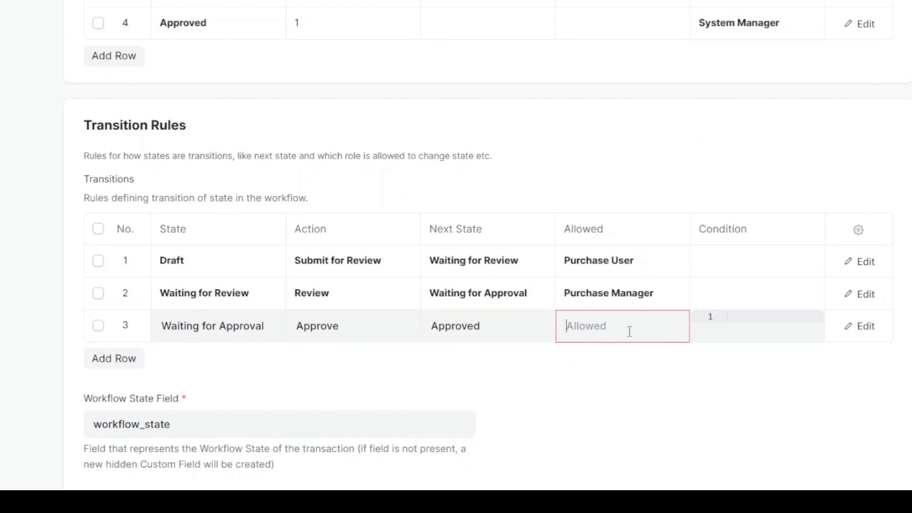
text(hod)
click(617, 362)
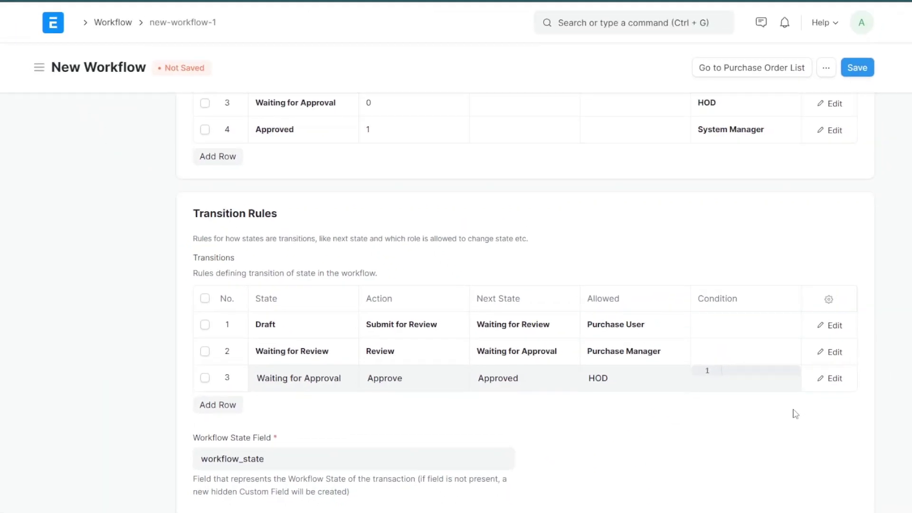
Check the document states against the transition rules, save the new workflow and dismiss the message
scroll(309, 246, up, 4)
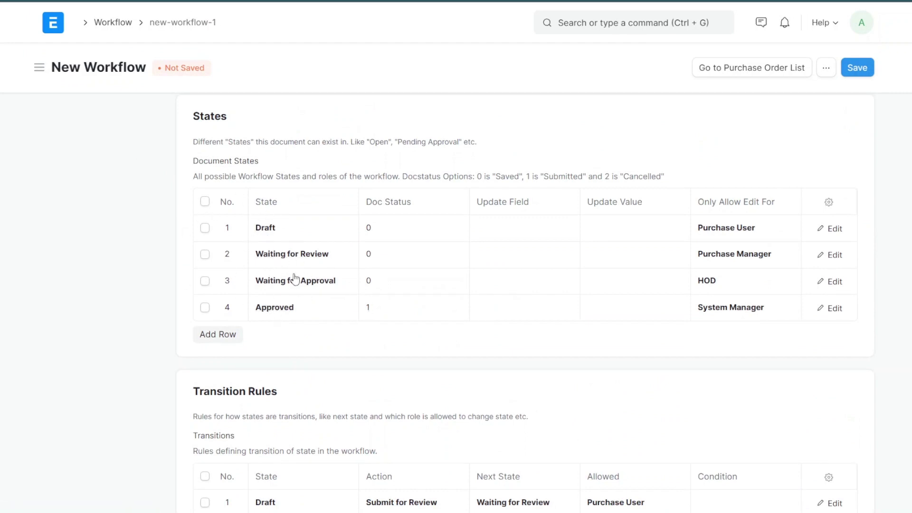
scroll(287, 266, down, 5)
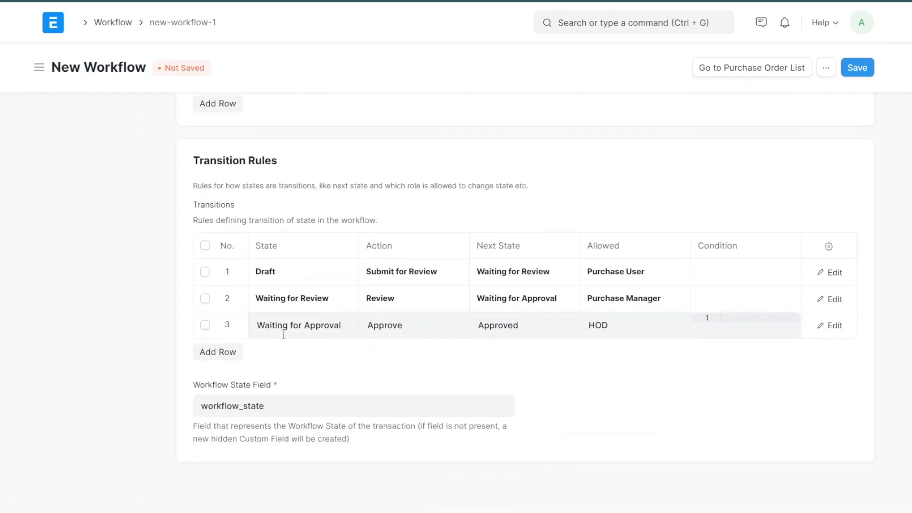
click(863, 77)
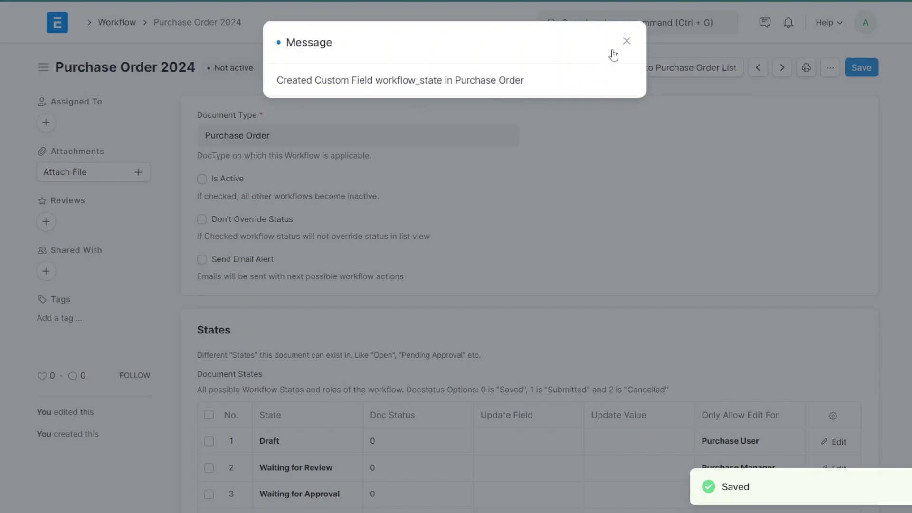
click(625, 41)
Look over the saved states and transition rules, save the workflow again and return to the Workflow list
scroll(580, 190, down, 6)
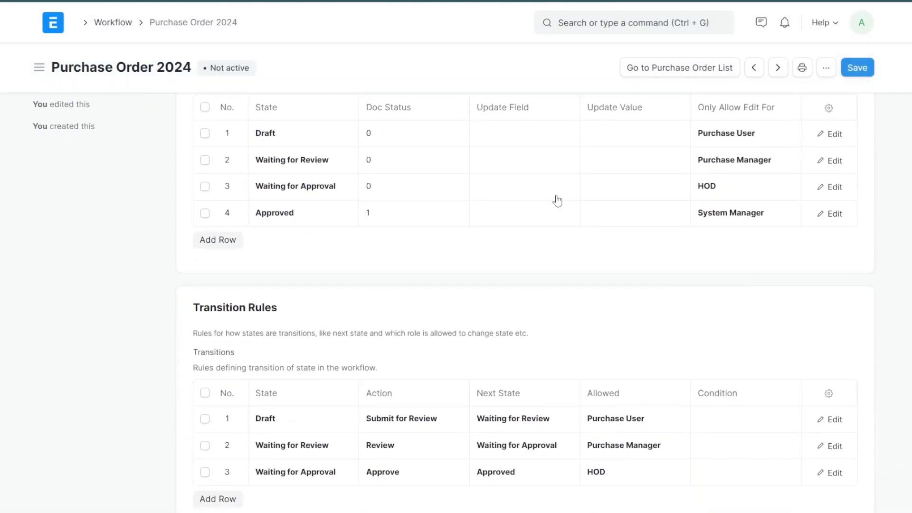
scroll(558, 200, down, 8)
scroll(557, 201, up, 9)
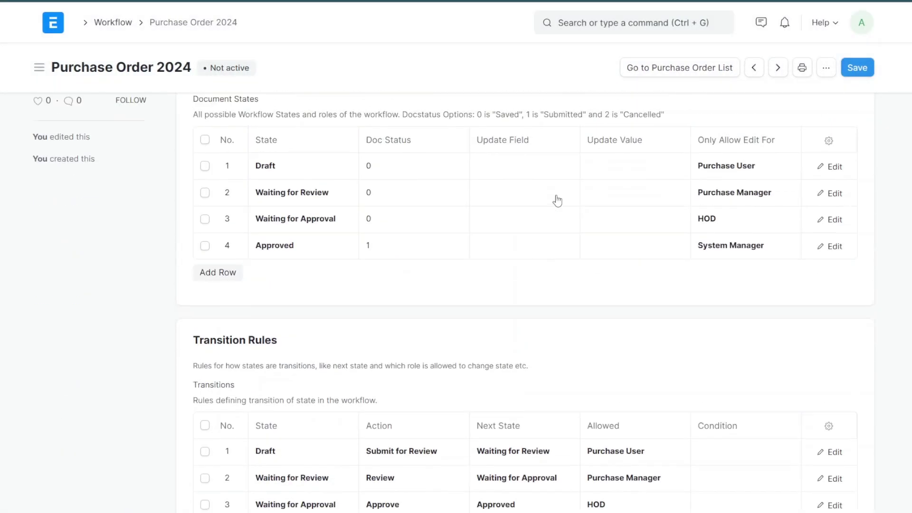
scroll(558, 200, up, 1)
click(865, 76)
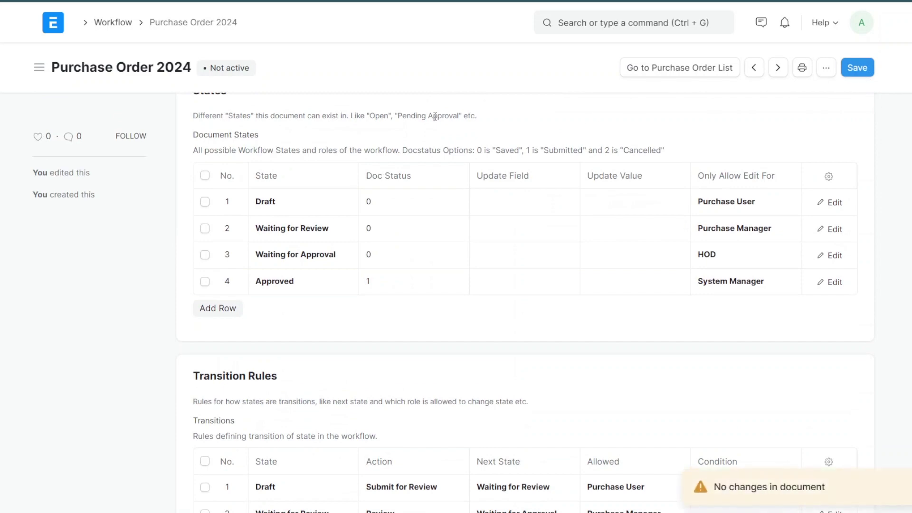
scroll(320, 241, up, 6)
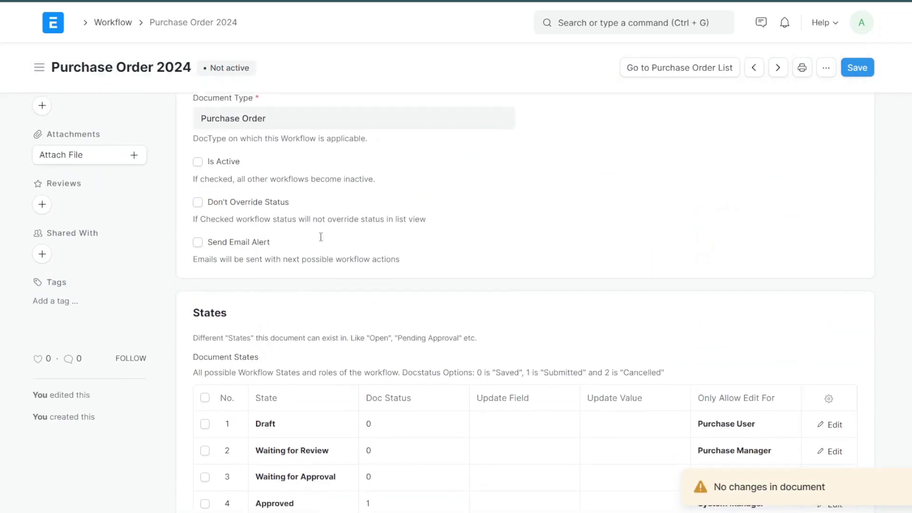
click(125, 26)
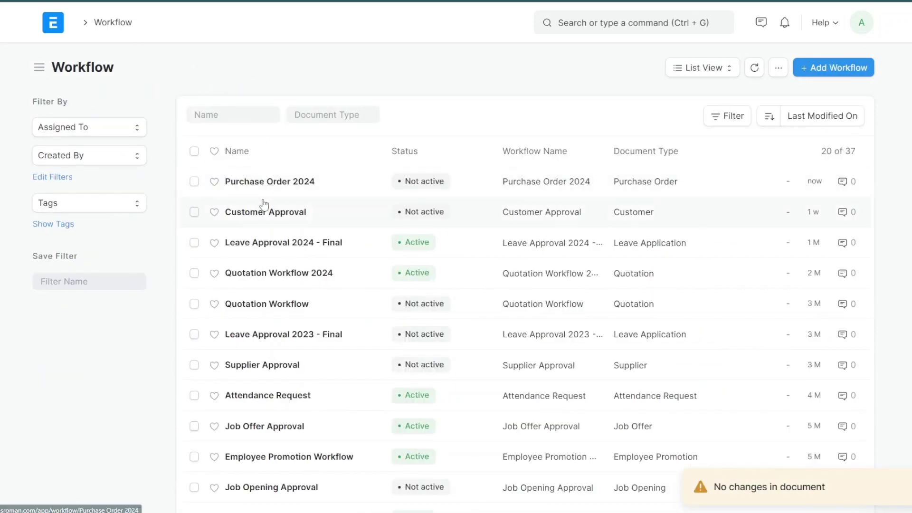
Open the Purchase Order 2024 workflow, keep it available, and start a new purchase order
click(246, 183)
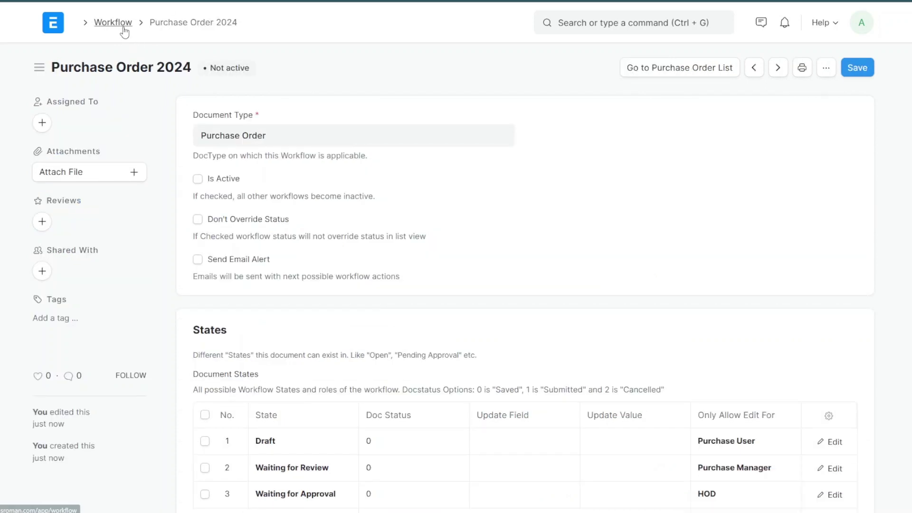
right_click(123, 27)
click(589, 26)
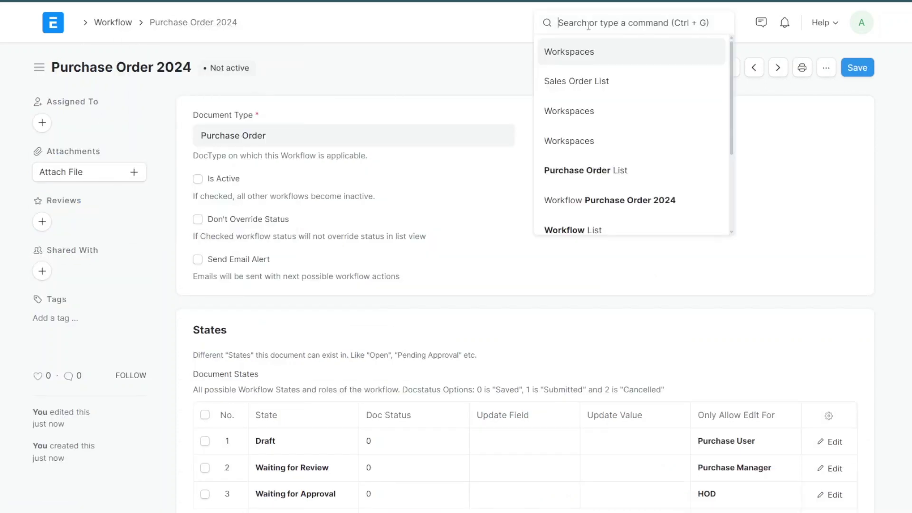
text(purchase or)
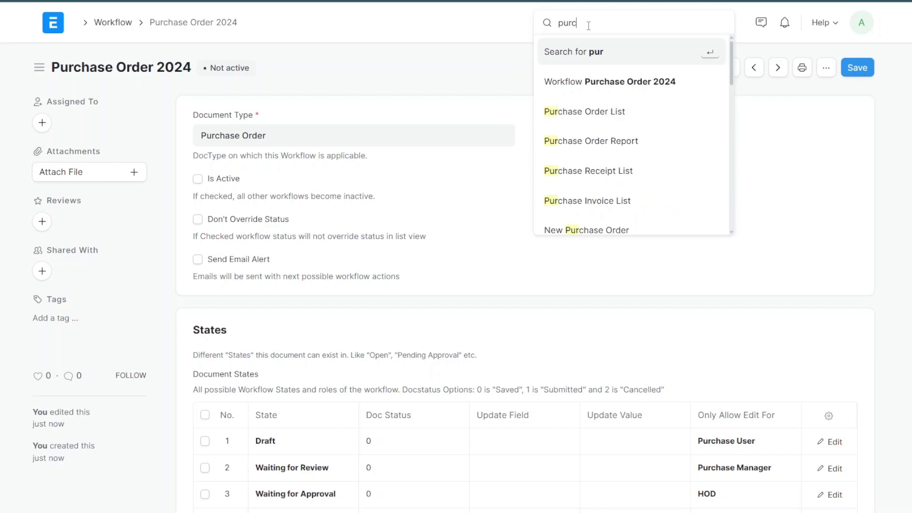
click(613, 170)
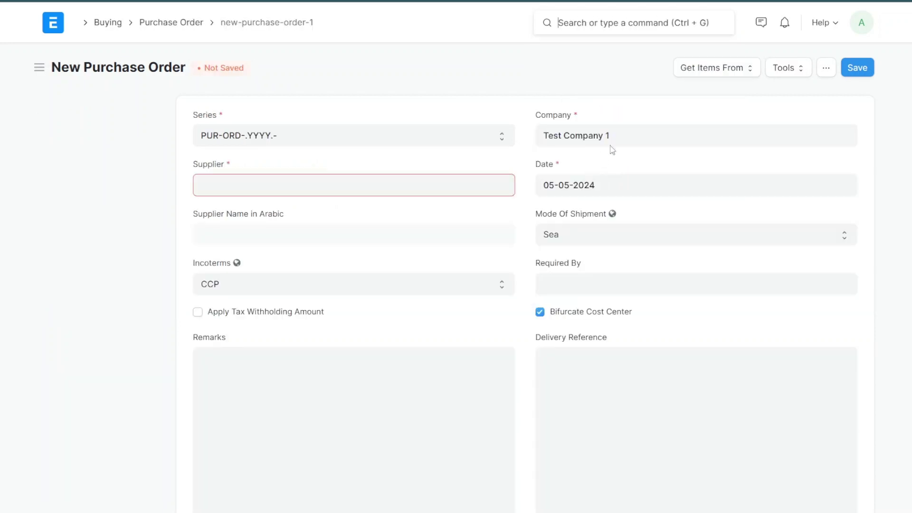
Choose the supplier and set the cost center to ES-PURCHASE, STORES, TRANSPORT & MAINTENANCE - AATE on the new purchase order
click(382, 180)
click(332, 216)
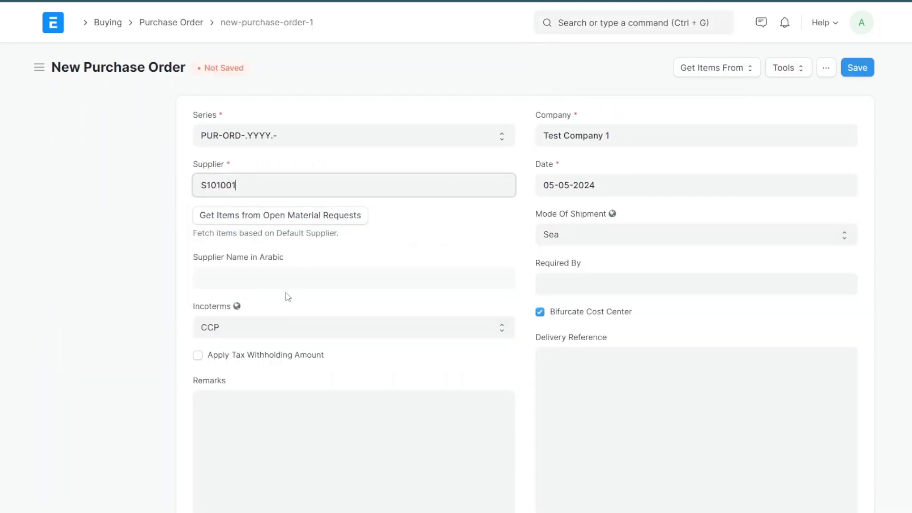
scroll(353, 330, down, 5)
scroll(353, 330, down, 5)
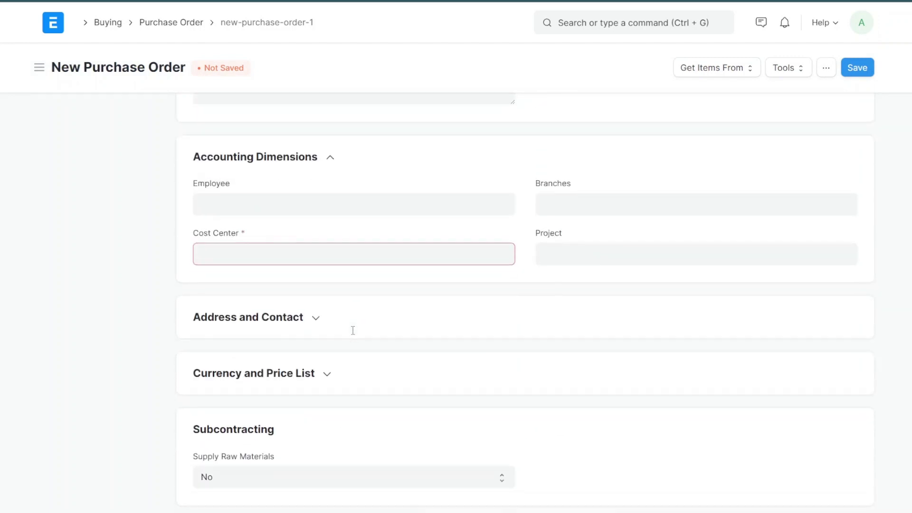
click(281, 257)
scroll(358, 289, down, 3)
scroll(378, 319, up, 3)
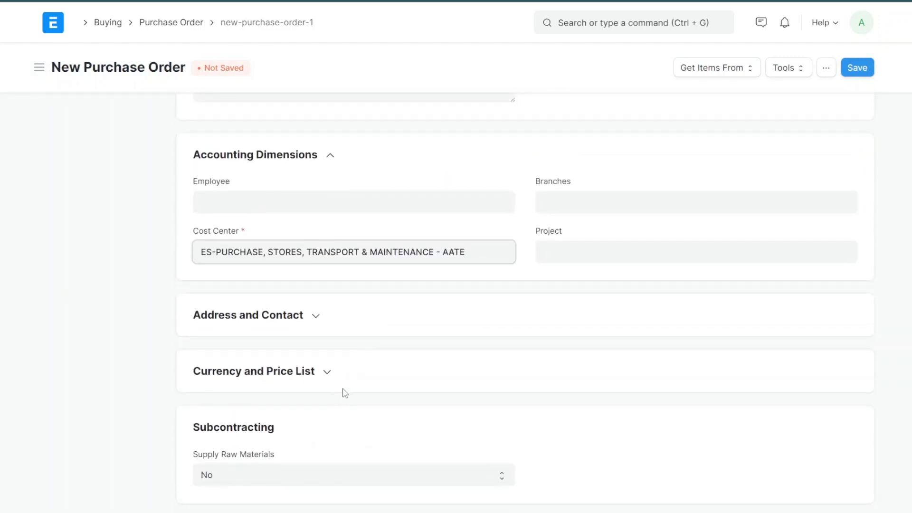
Choose an item code in the first row of the purchase order's Items table
scroll(343, 387, down, 3)
scroll(389, 363, down, 3)
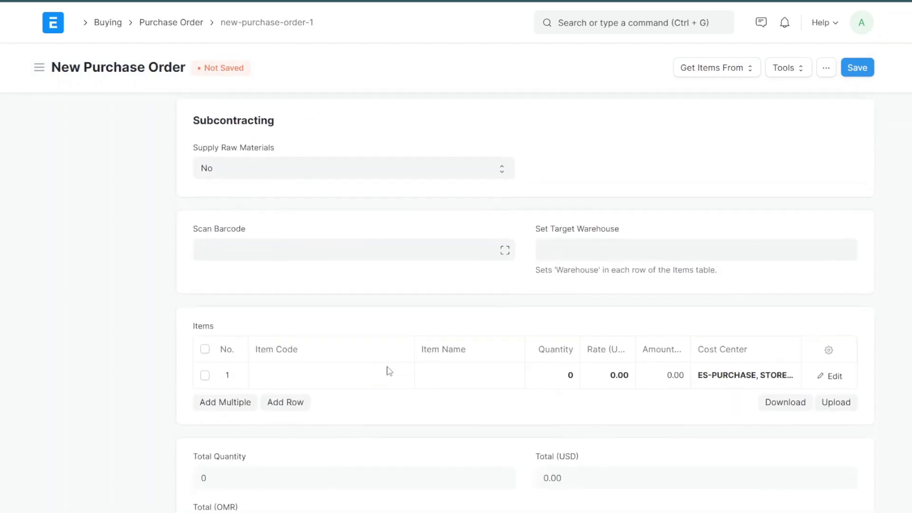
click(285, 376)
scroll(427, 401, down, 10)
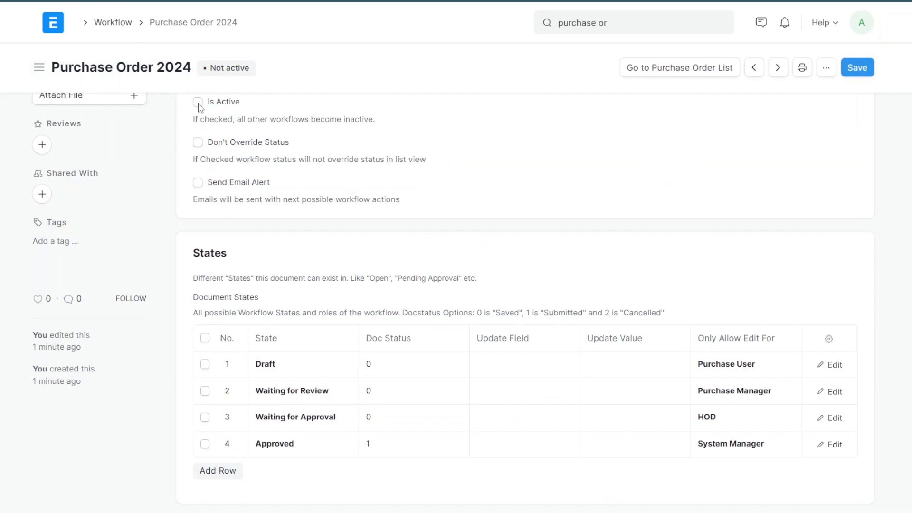
Activate and save the Purchase Order 2024 workflow, and reload the draft purchase order
click(856, 70)
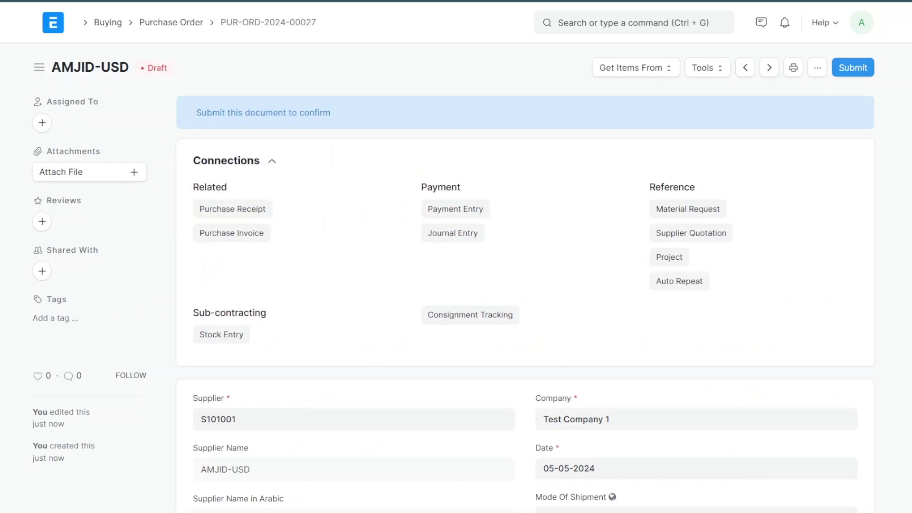
key(ctrl+l)
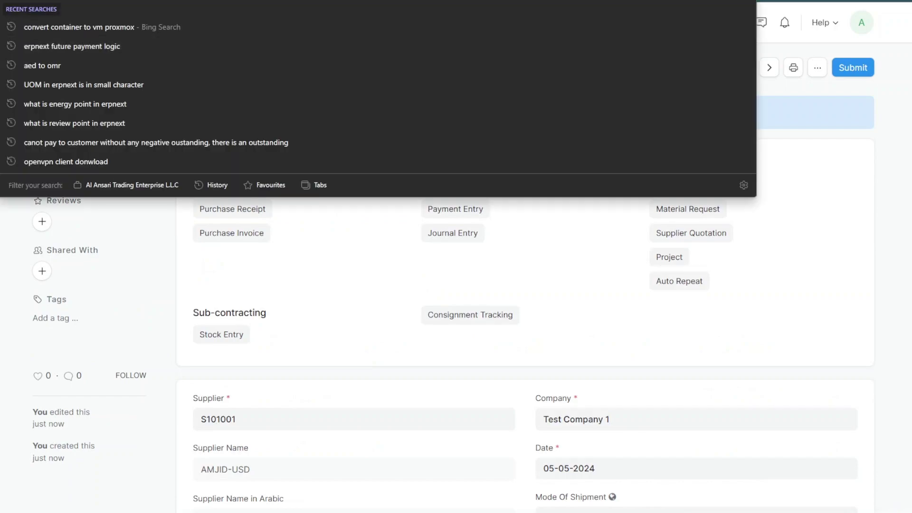
key(Return)
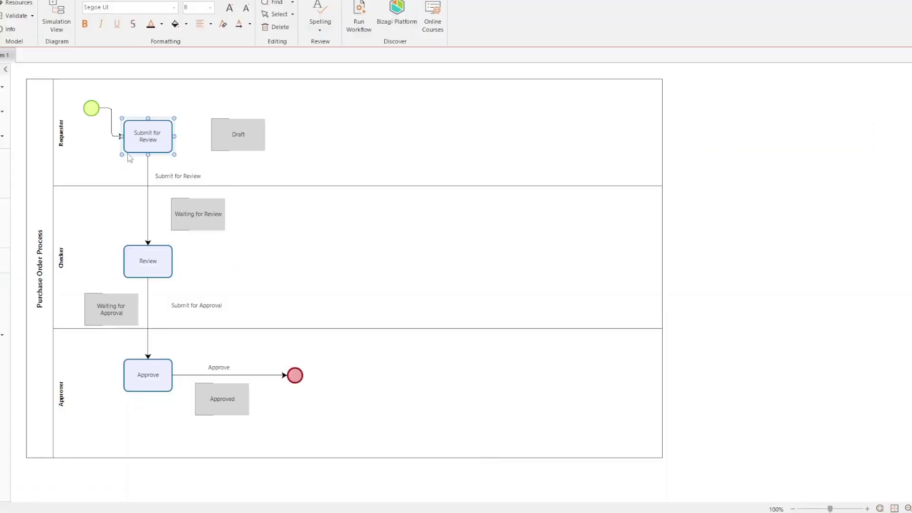
Compare the requester's task in the process diagram, apply the Submit for Review action to the draft purchase order and check its status
click(139, 146)
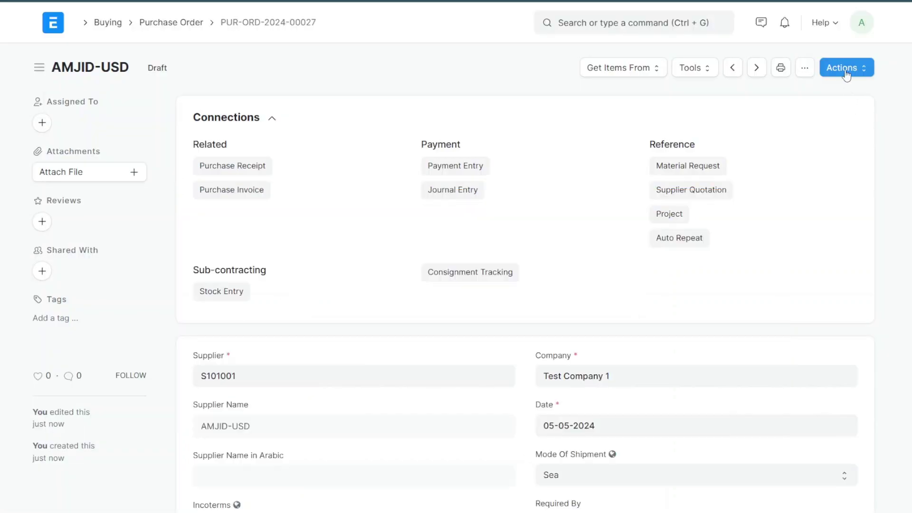
click(845, 71)
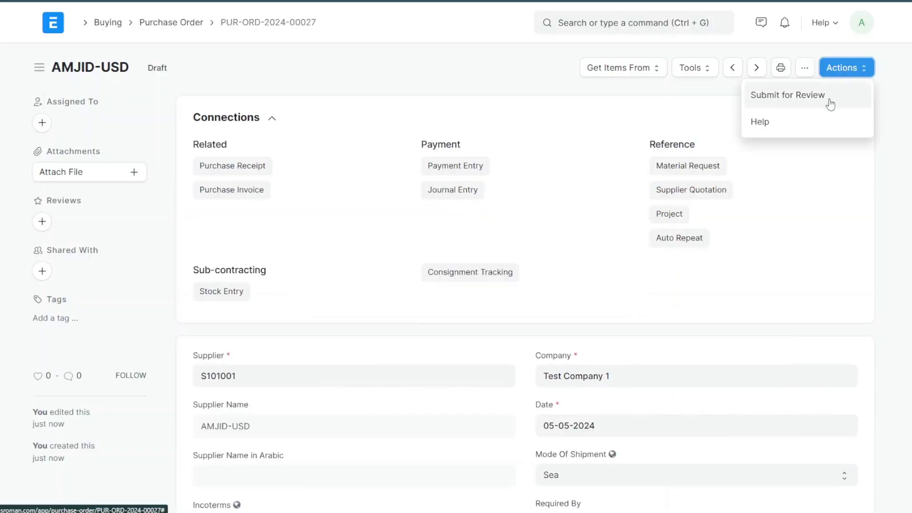
click(801, 101)
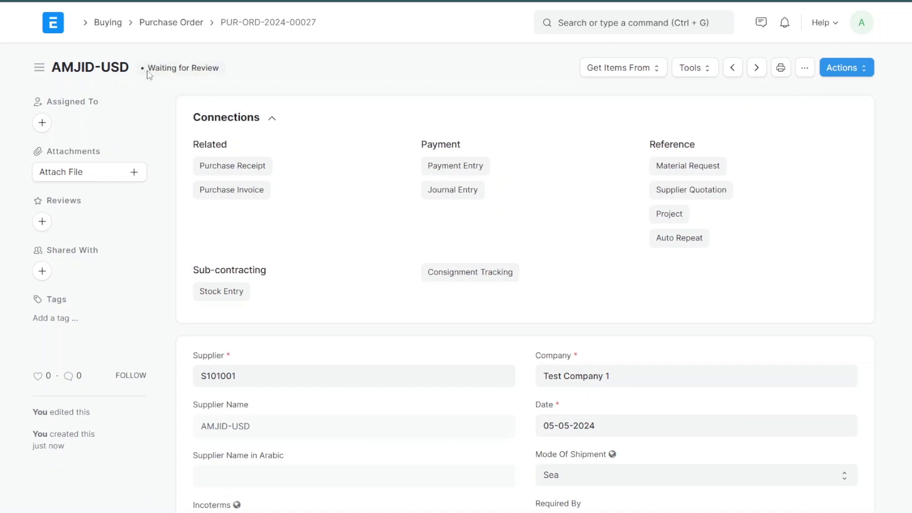
drag(149, 70, 220, 70)
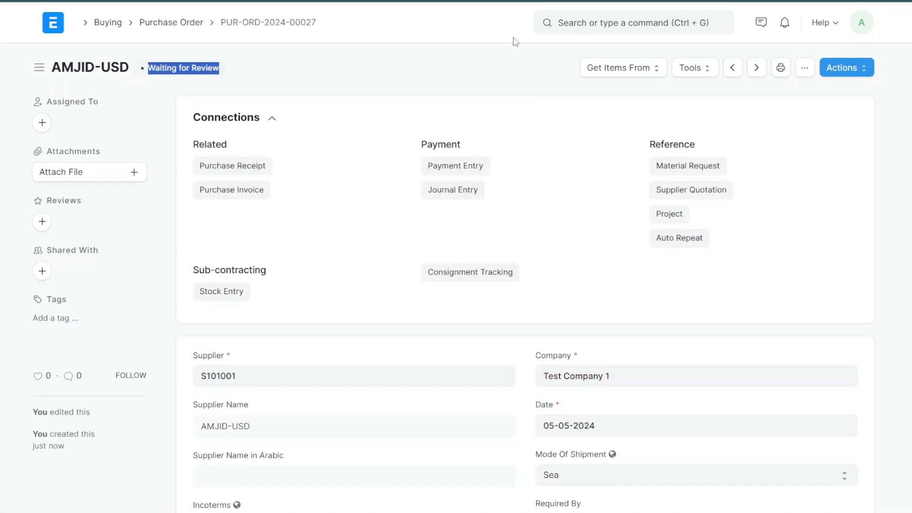
Apply the Review action to the purchase order and check its new workflow status
click(865, 71)
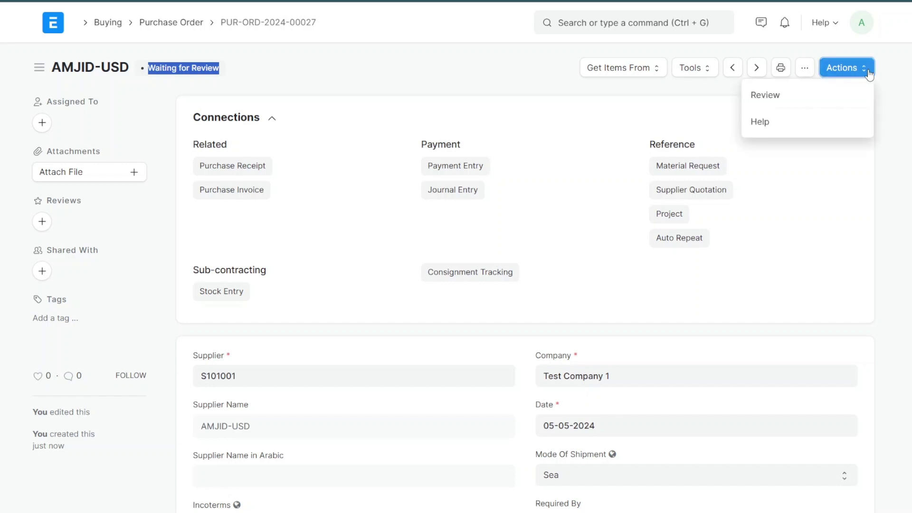
click(755, 97)
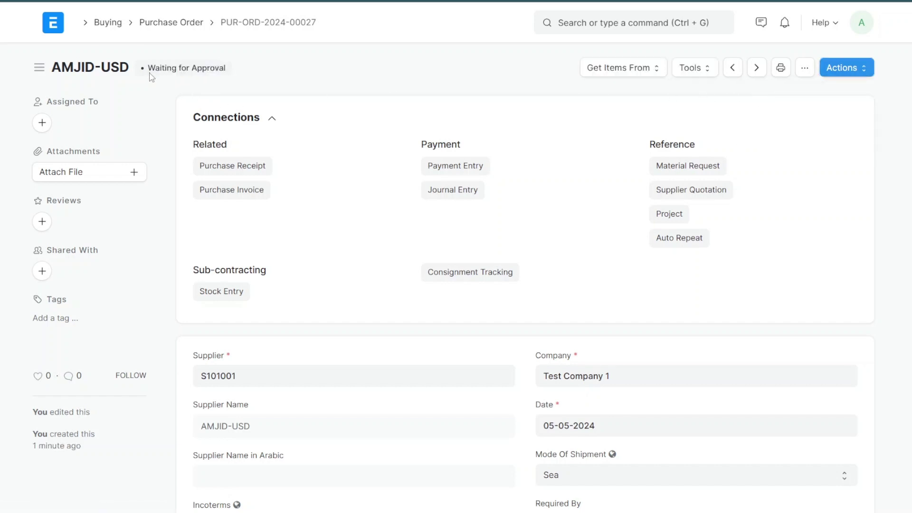
drag(152, 73, 237, 78)
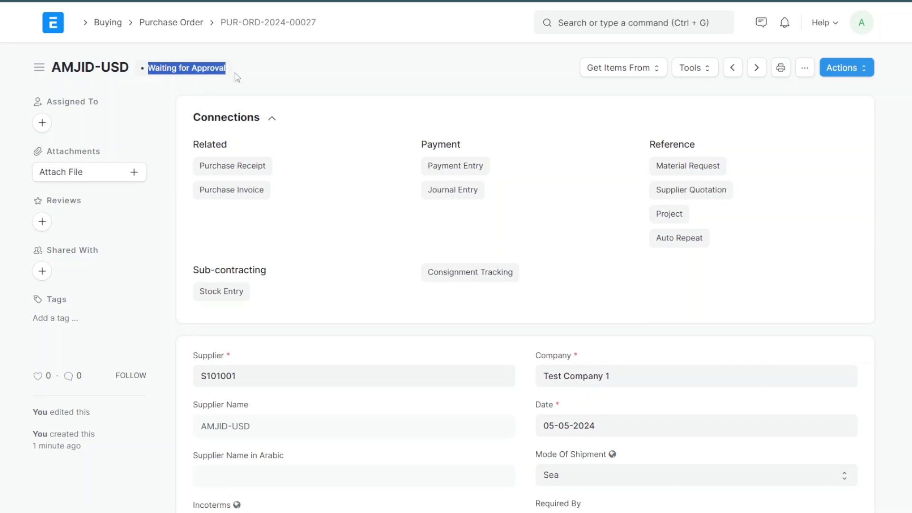
click(202, 106)
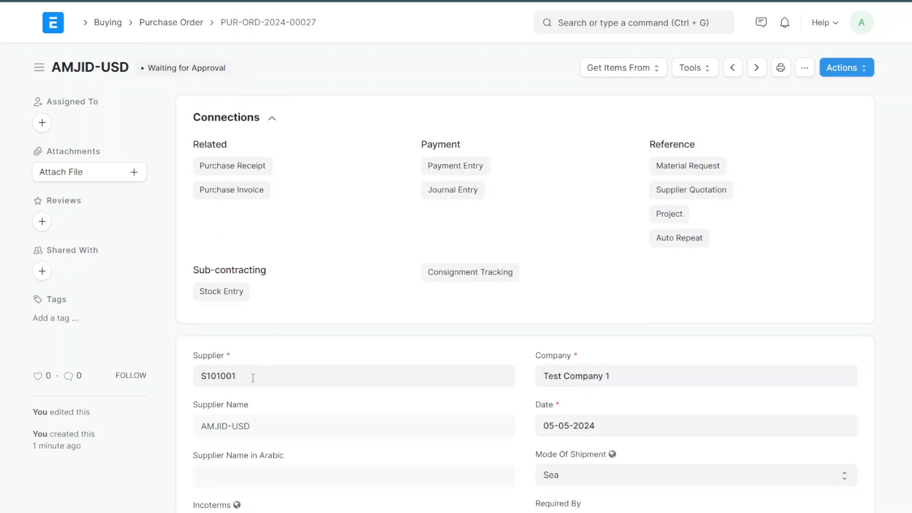
Look over the purchase order's details, apply the Approve action and check the status
scroll(391, 283, down, 10)
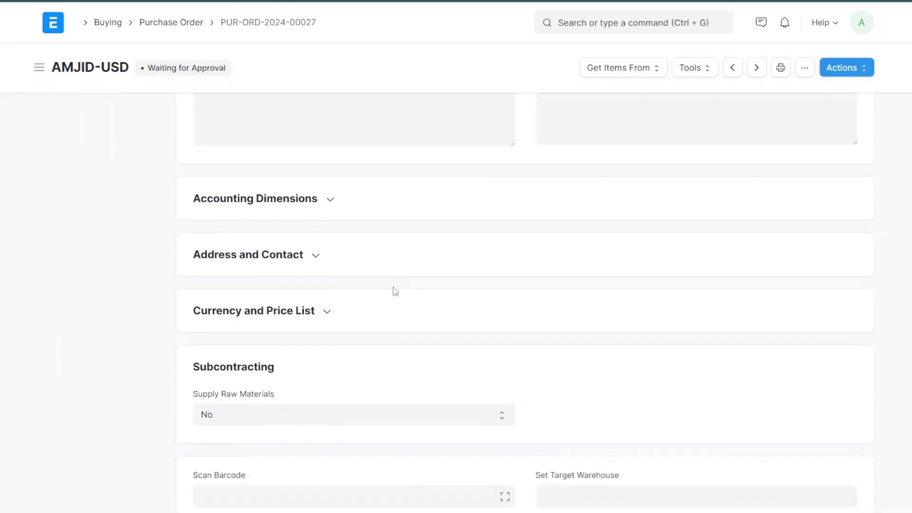
scroll(658, 217, up, 10)
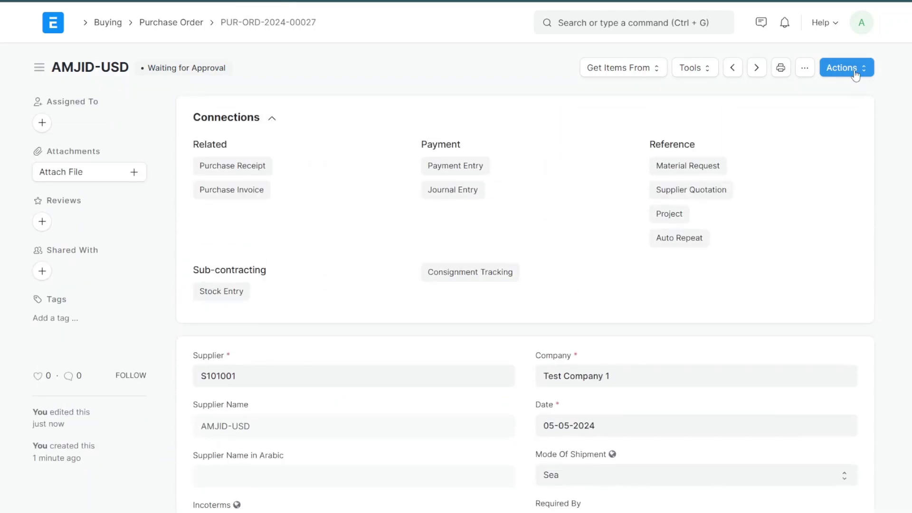
click(856, 73)
click(757, 96)
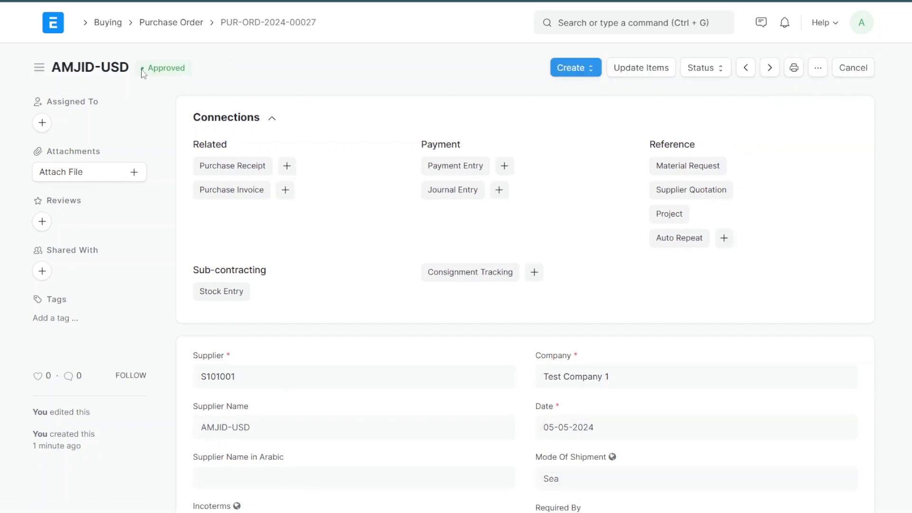
drag(144, 70, 215, 77)
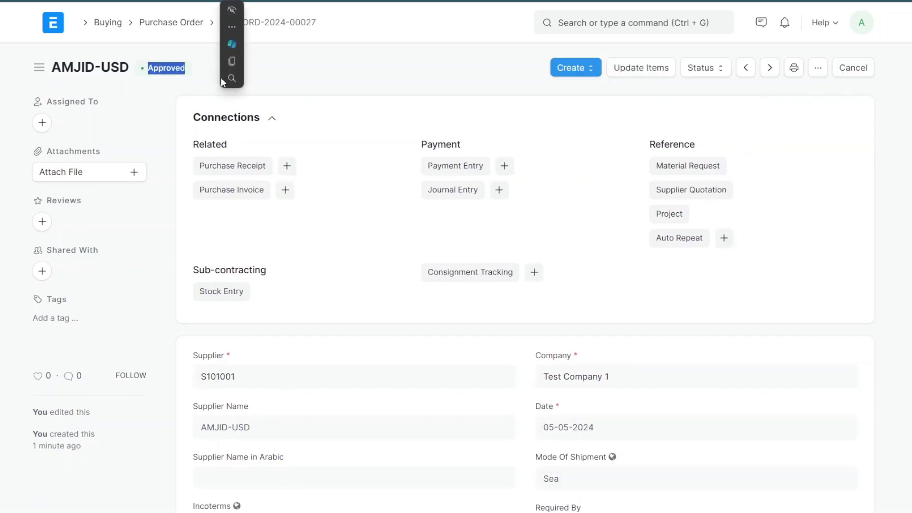
Examine the approved purchase order's fields and taxes table, and return to the Purchase Order 2024 workflow's transition rules
scroll(551, 327, down, 10)
scroll(408, 329, up, 10)
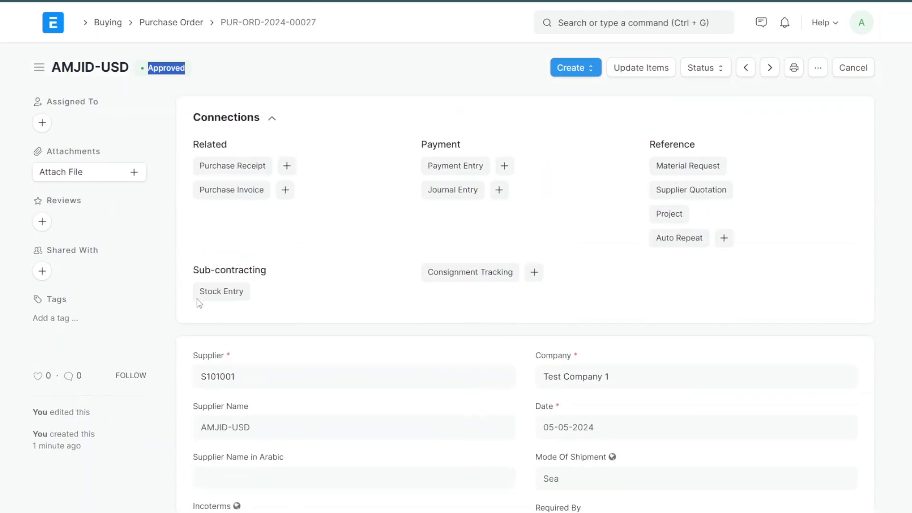
scroll(228, 304, down, 15)
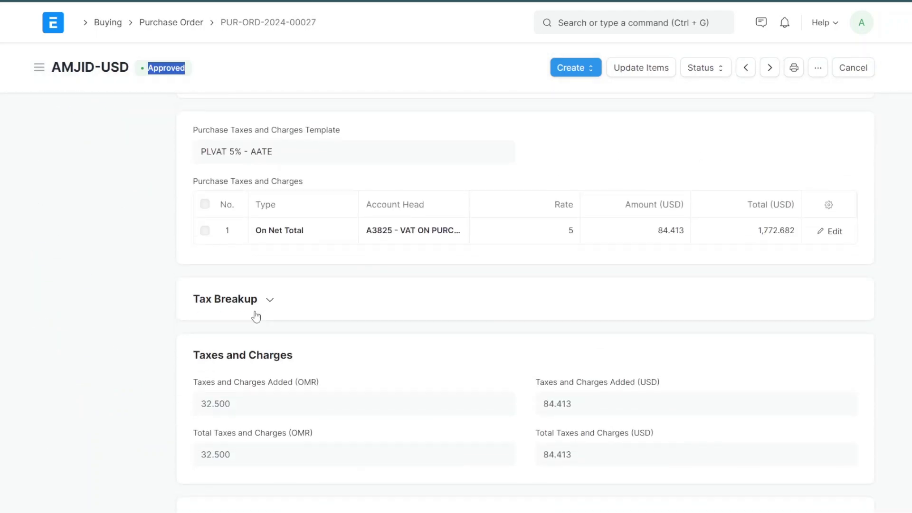
click(276, 240)
key(Escape)
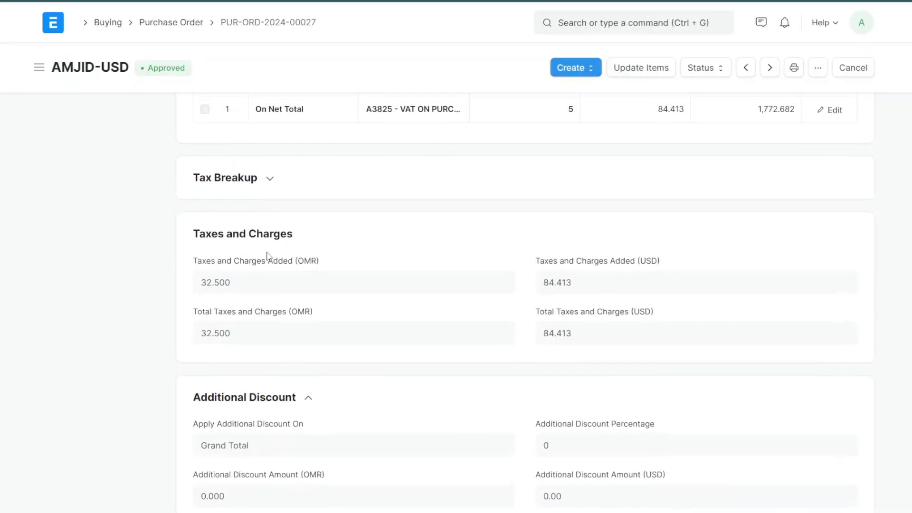
scroll(380, 310, up, 15)
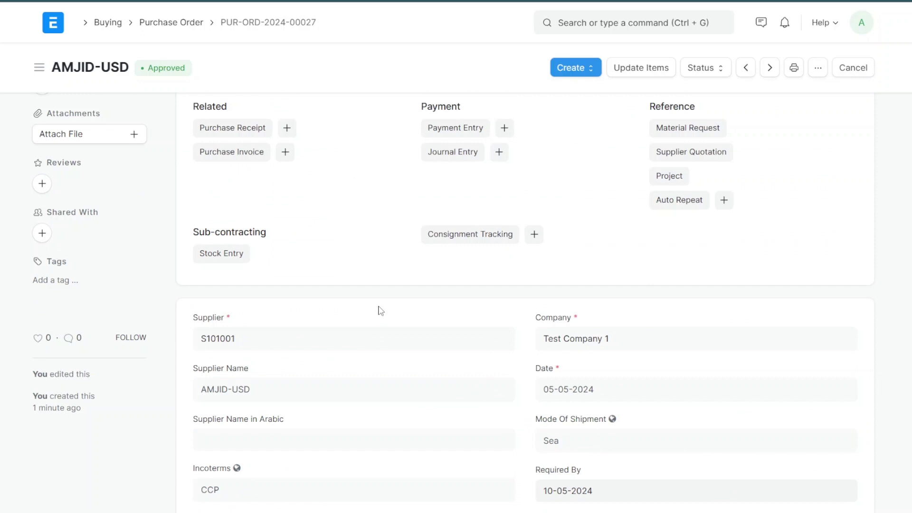
scroll(340, 246, up, 1)
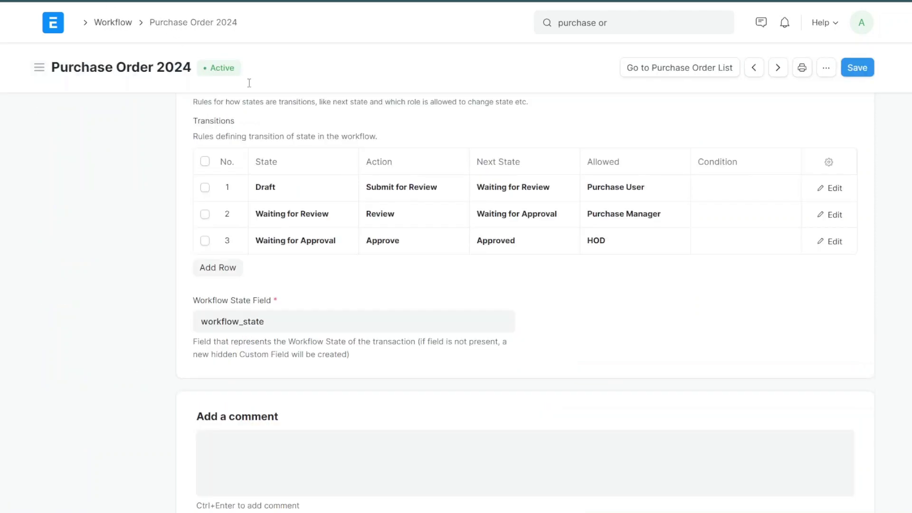
scroll(350, 203, up, 10)
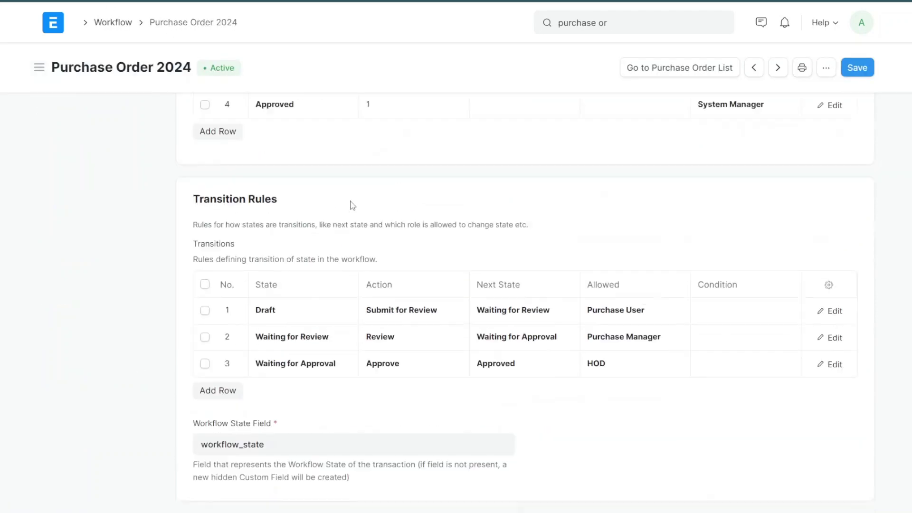